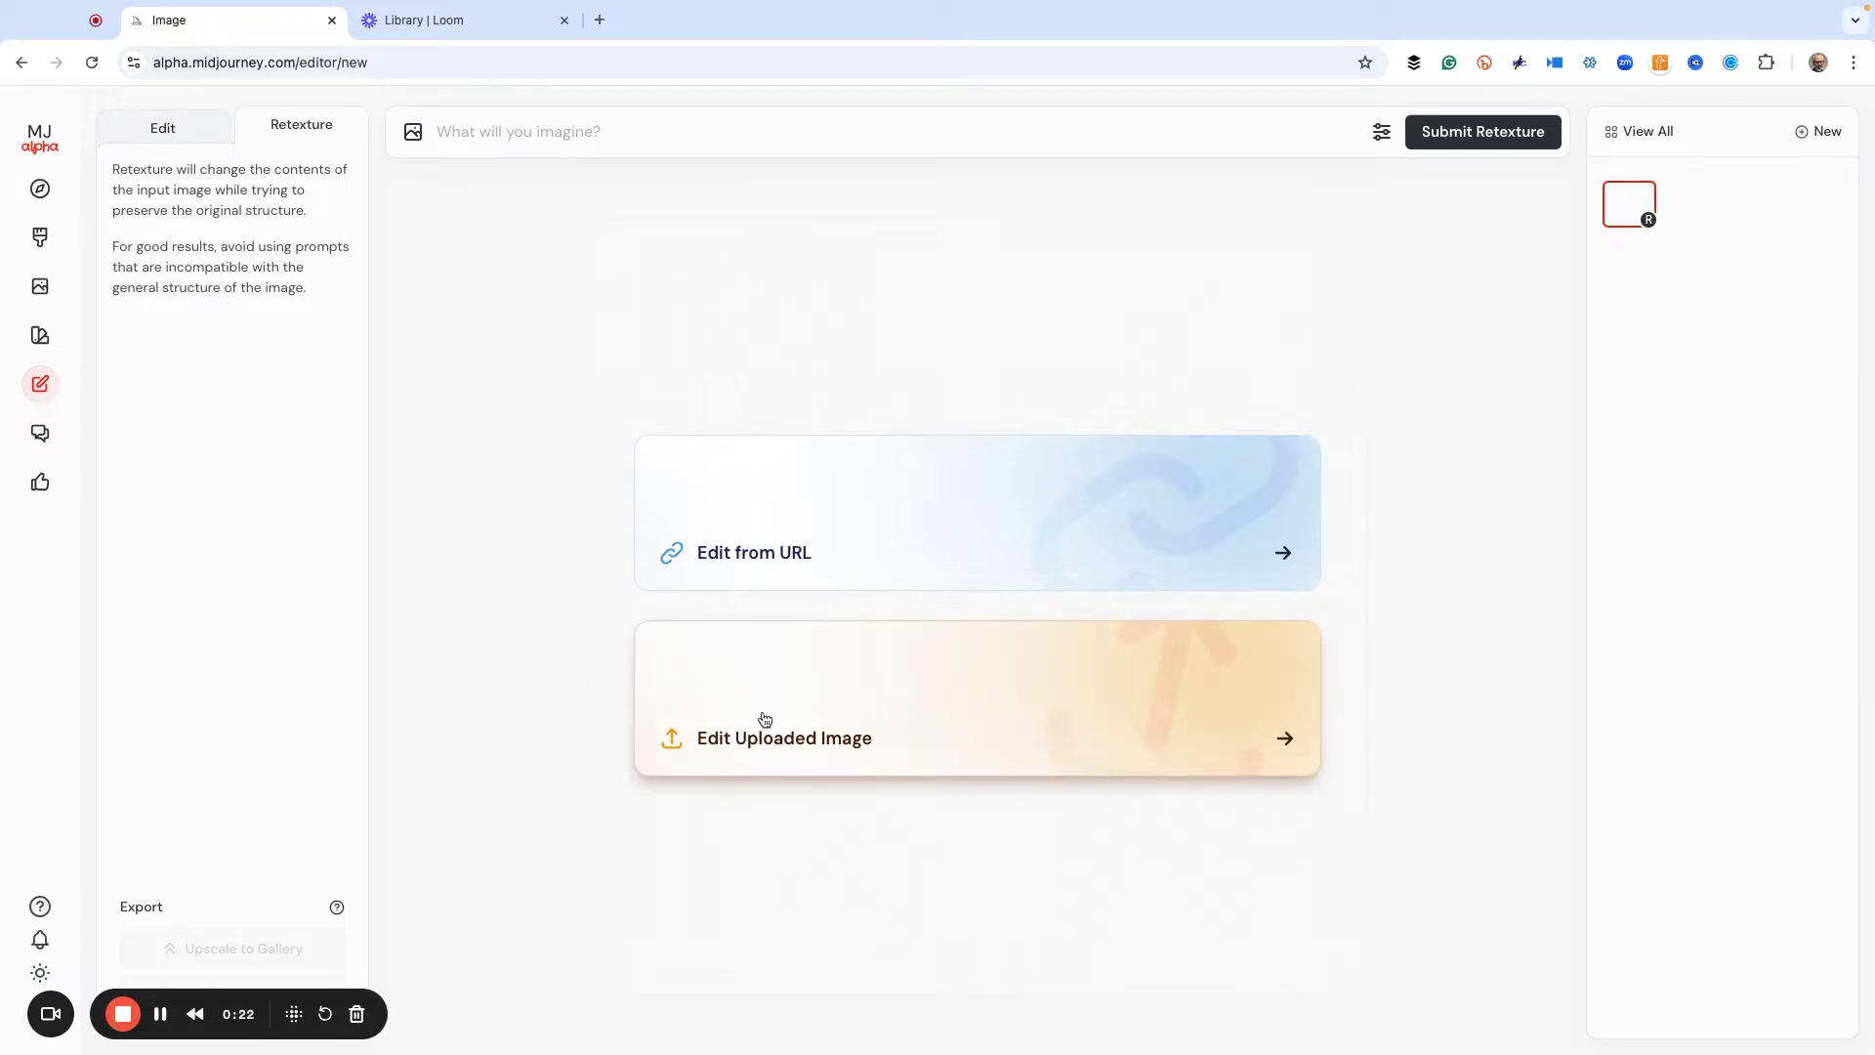
- Open the upload file picker from the Edit Uploaded Image card on the Retexture tab
left_click(767, 720)
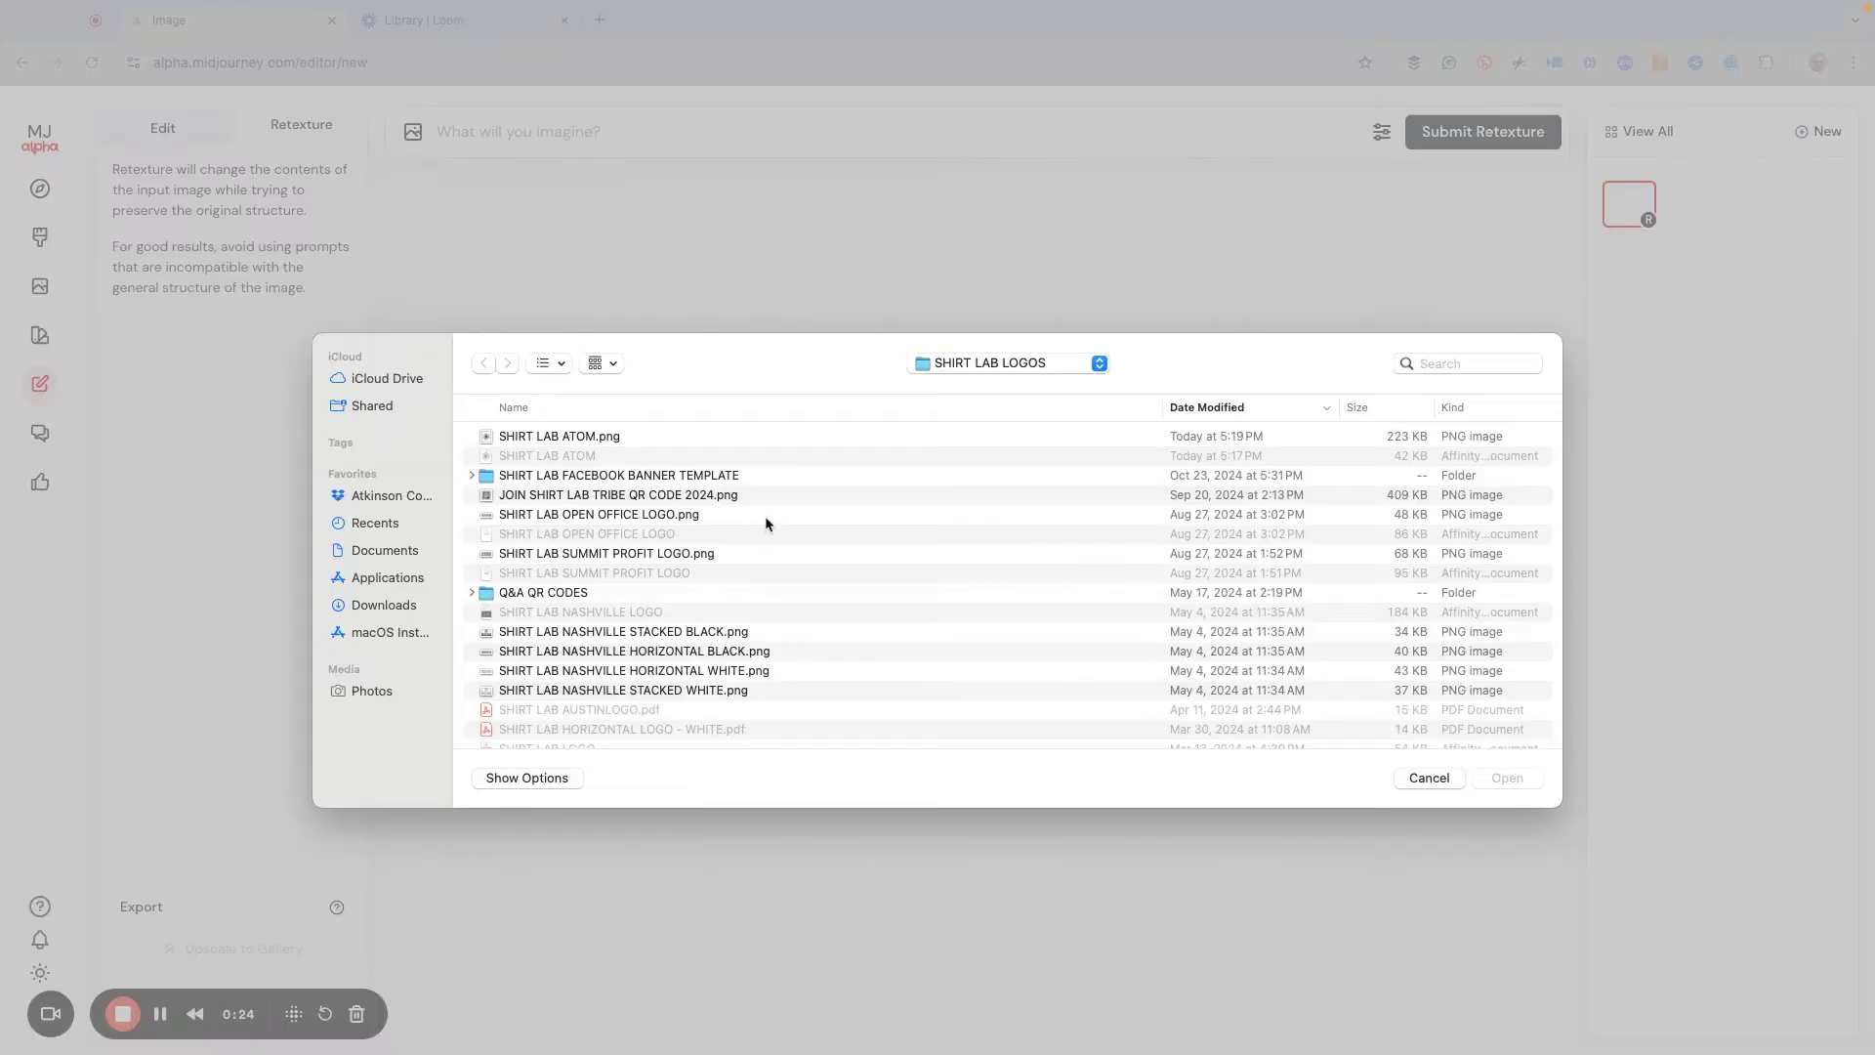
- Upload SHIRT LAB ATOM.png from the SHIRT LAB LOGOS folder into the Retexture canvas
left_click(600, 436)
left_click(1523, 781)
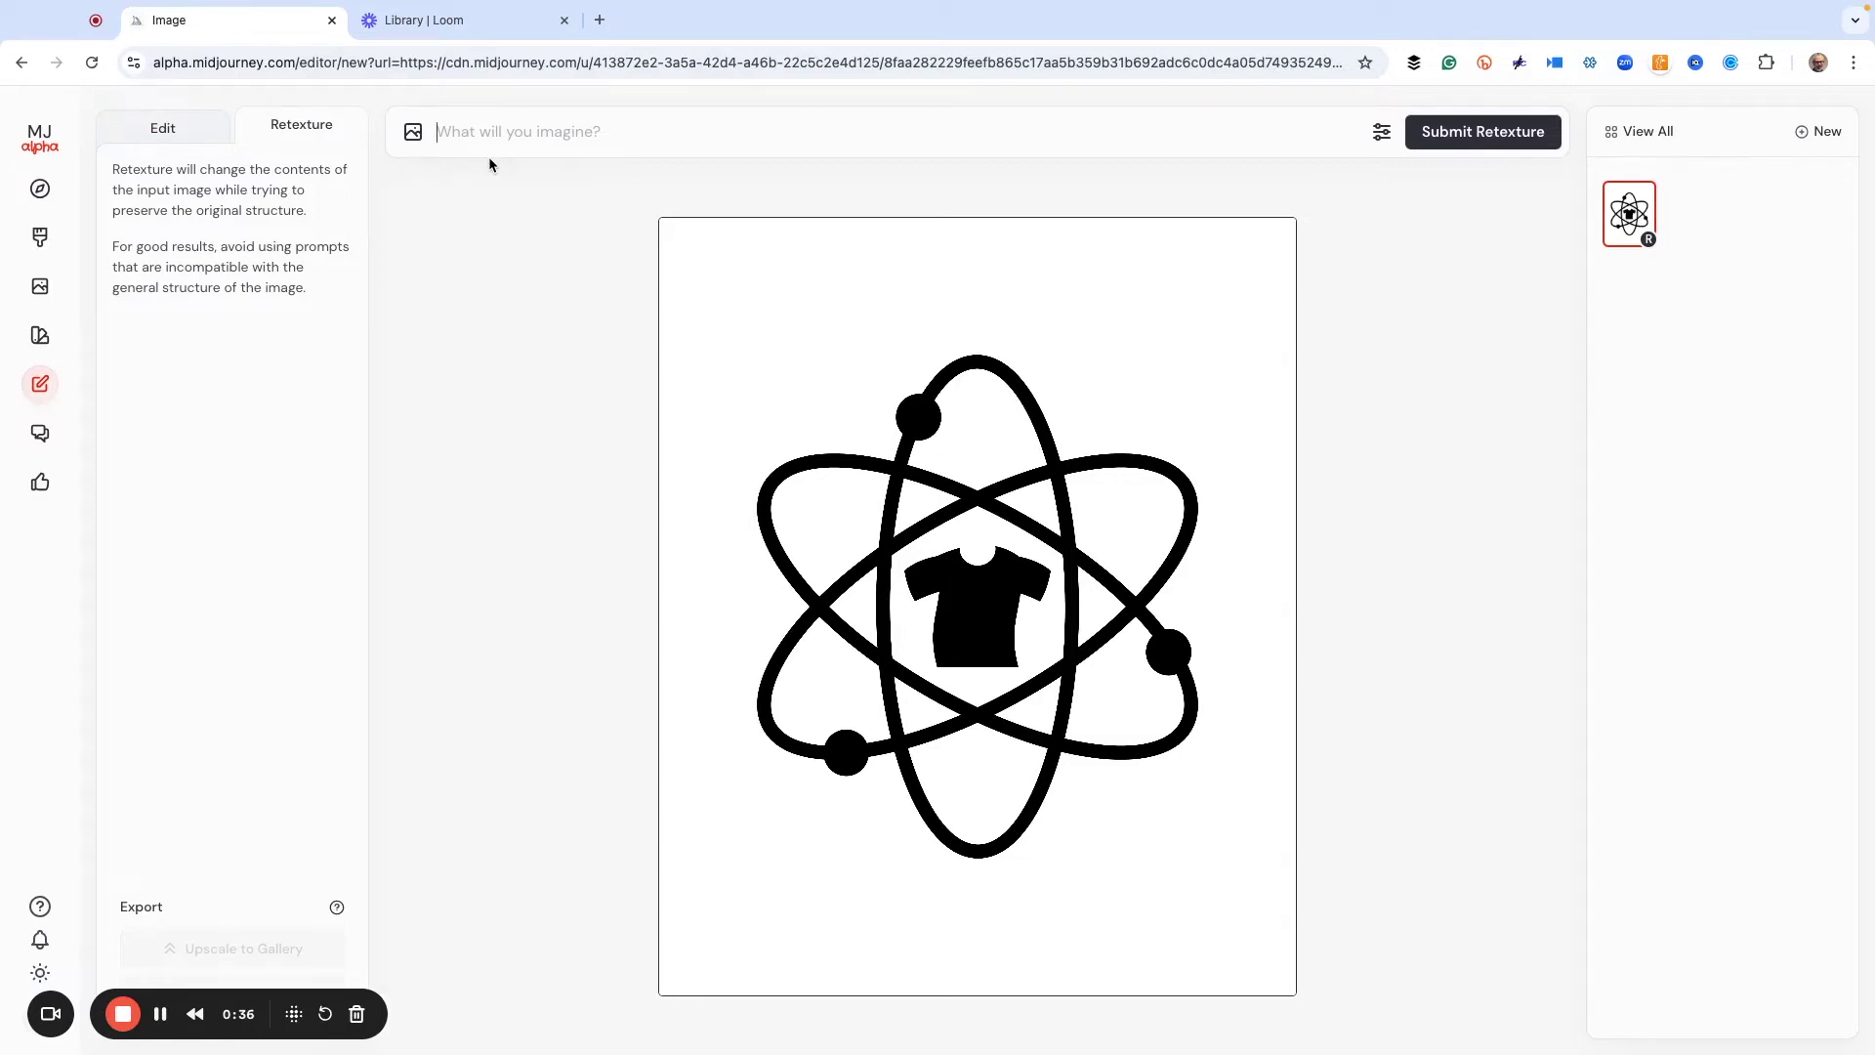
- Type the prompt 'Logo with xxx texture, flat white background', correcting the typos
type("Logo with xxx texture, flate")
key("BackSpace")
type("white bakcg")
key("BackSpace")
key("BackSpace")
key("BackSpace")
type("c")
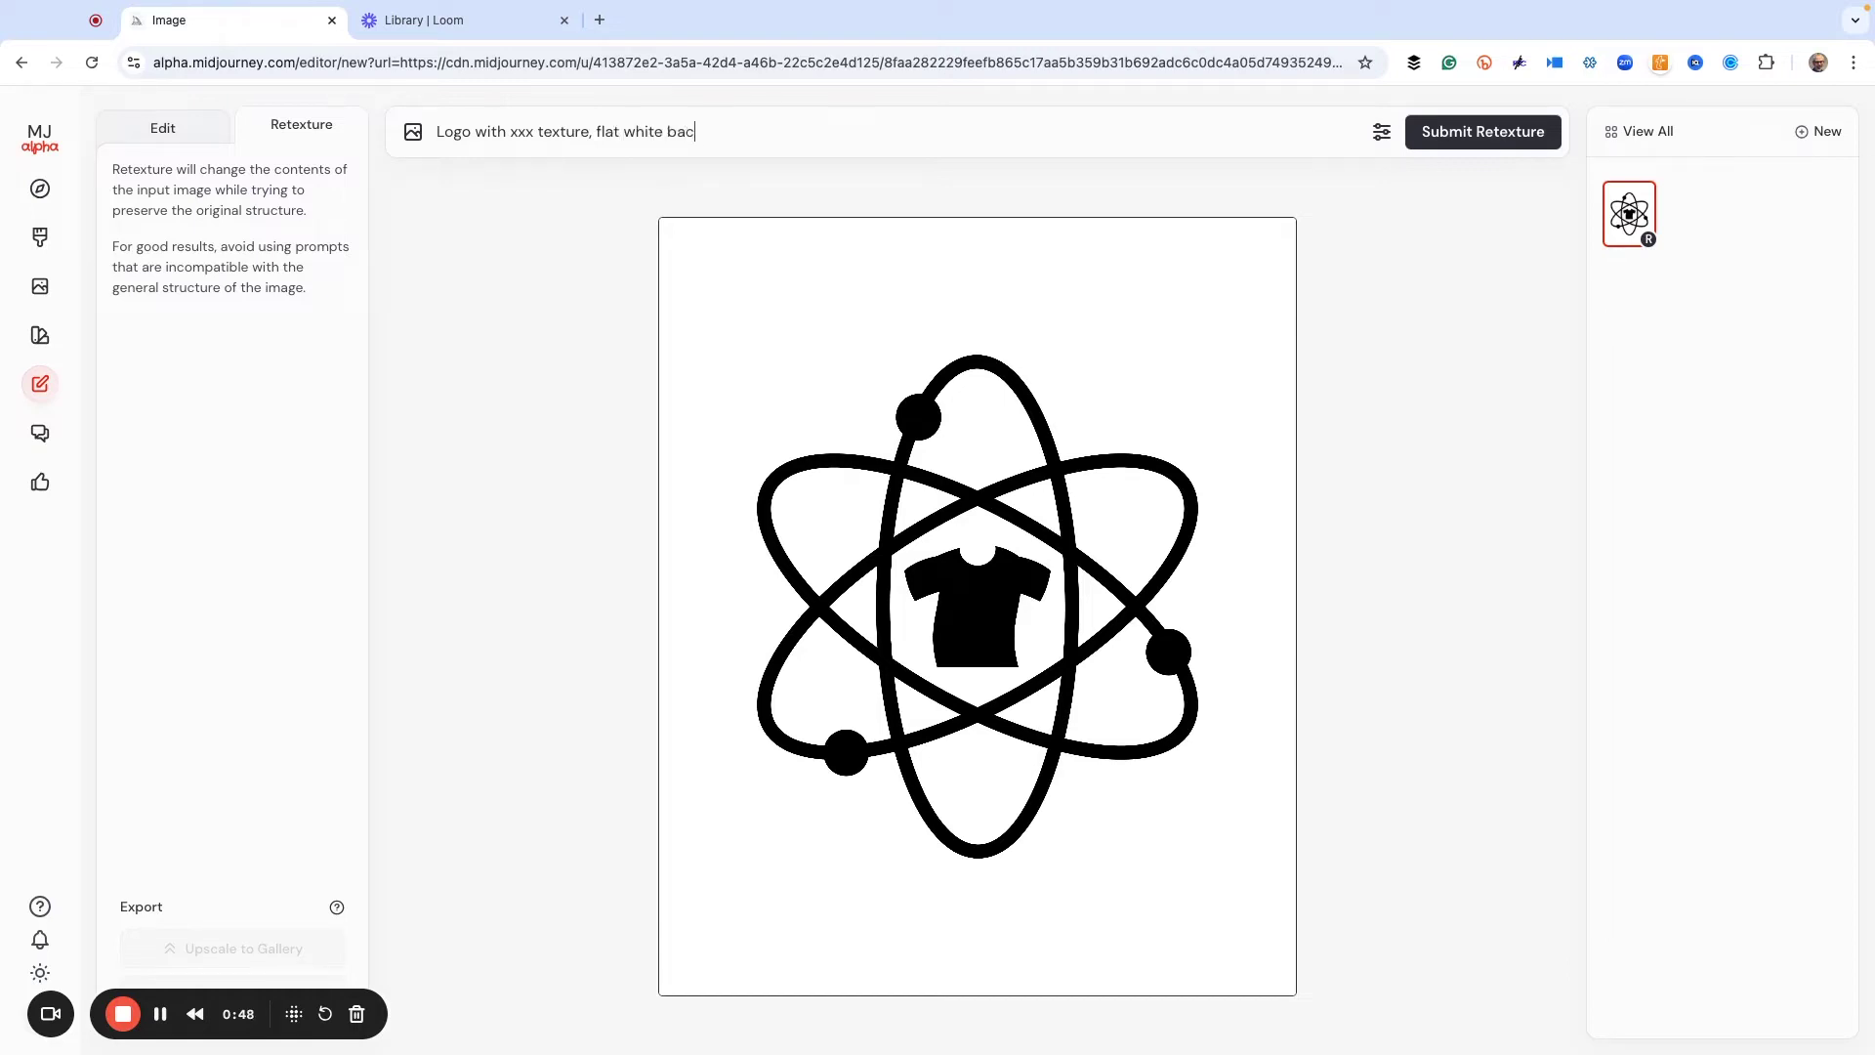
type("kground")
- Replace 'xxx' with 'red shiny plastic' and submit the retexture
left_click(536, 135)
key("BackSpace")
key("BackSpace")
key("BackSpace")
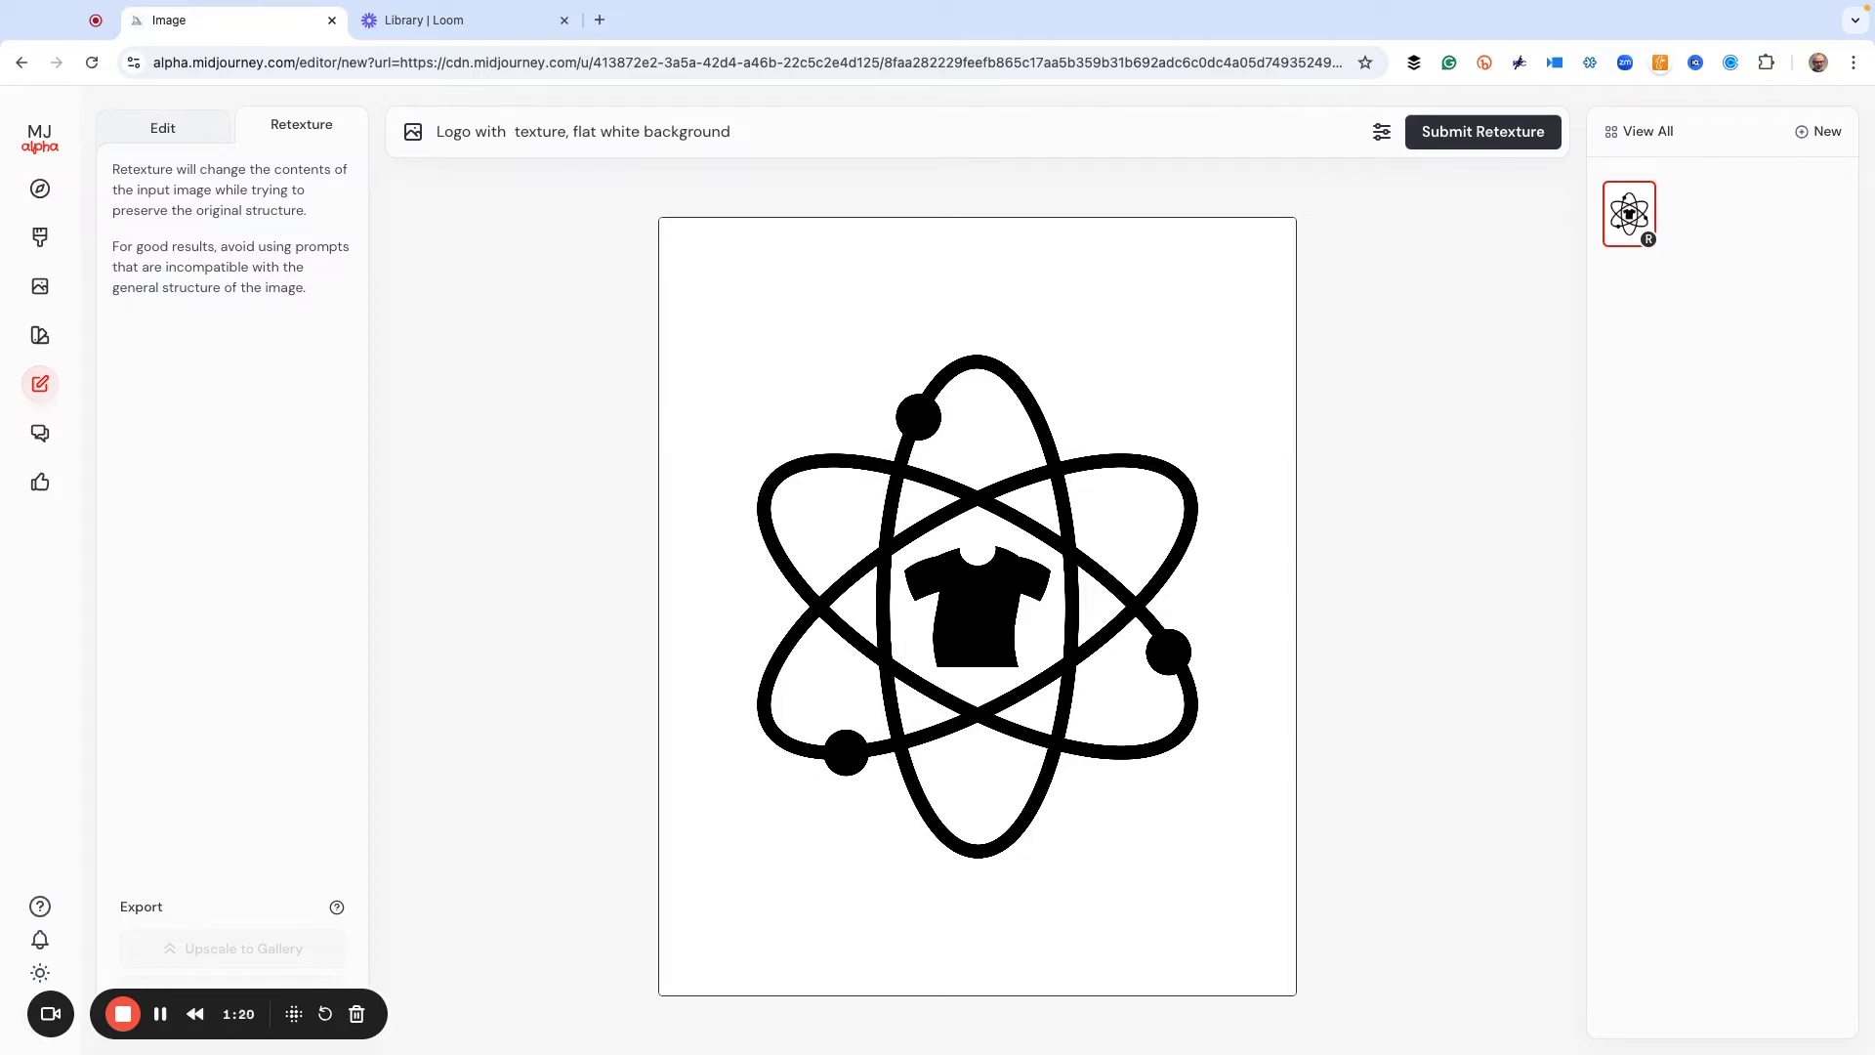
type("red shi")
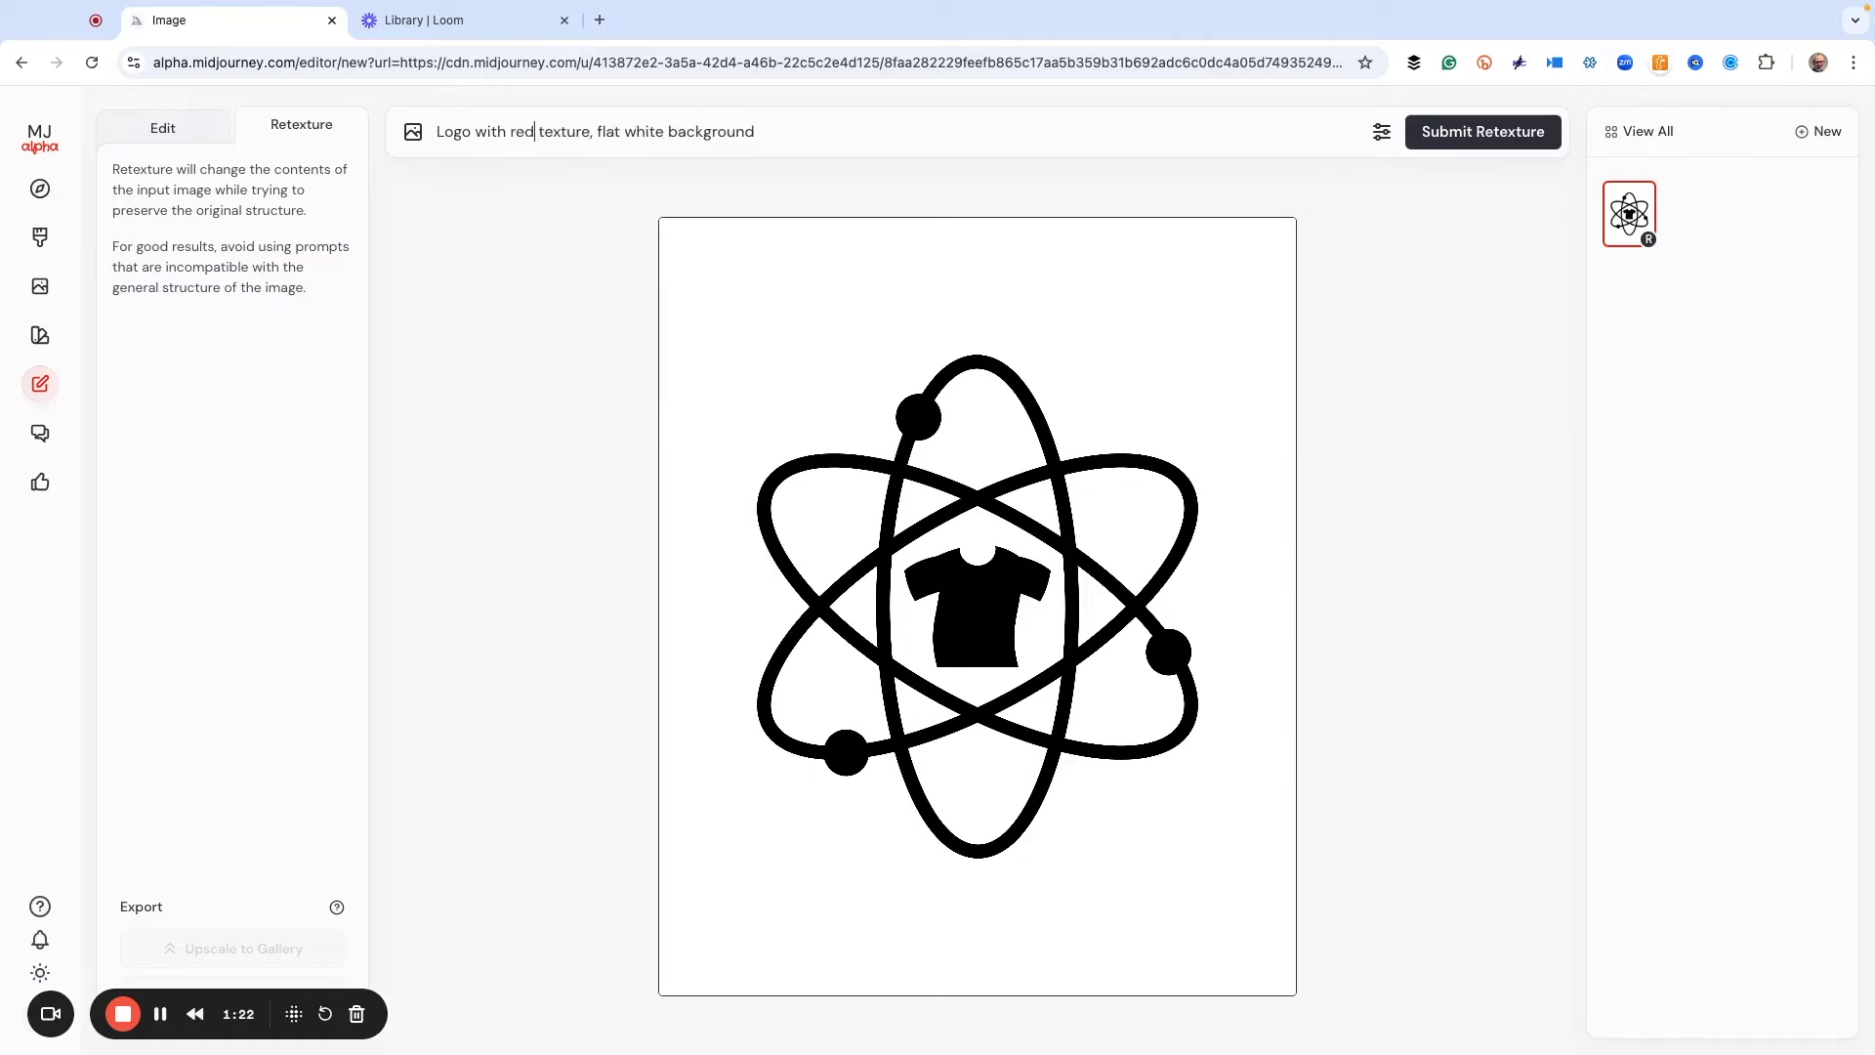
type("ny plastic")
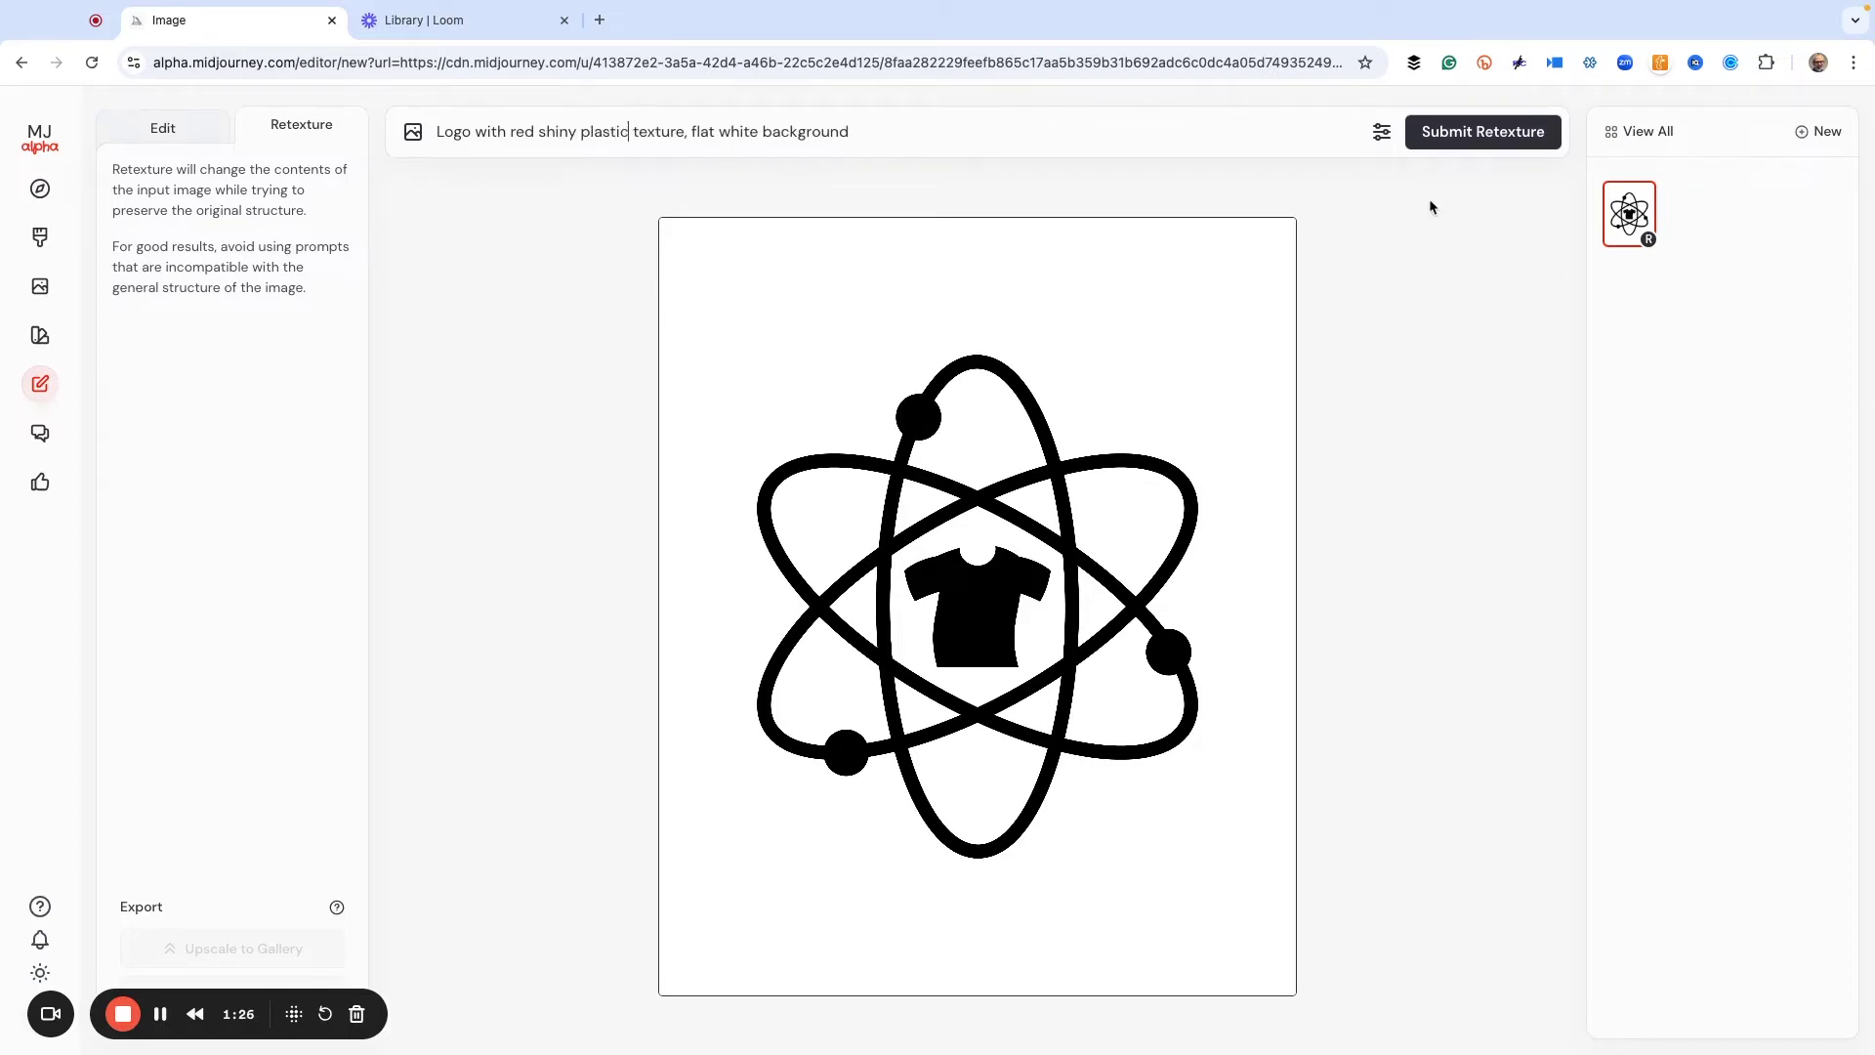
left_click(1469, 136)
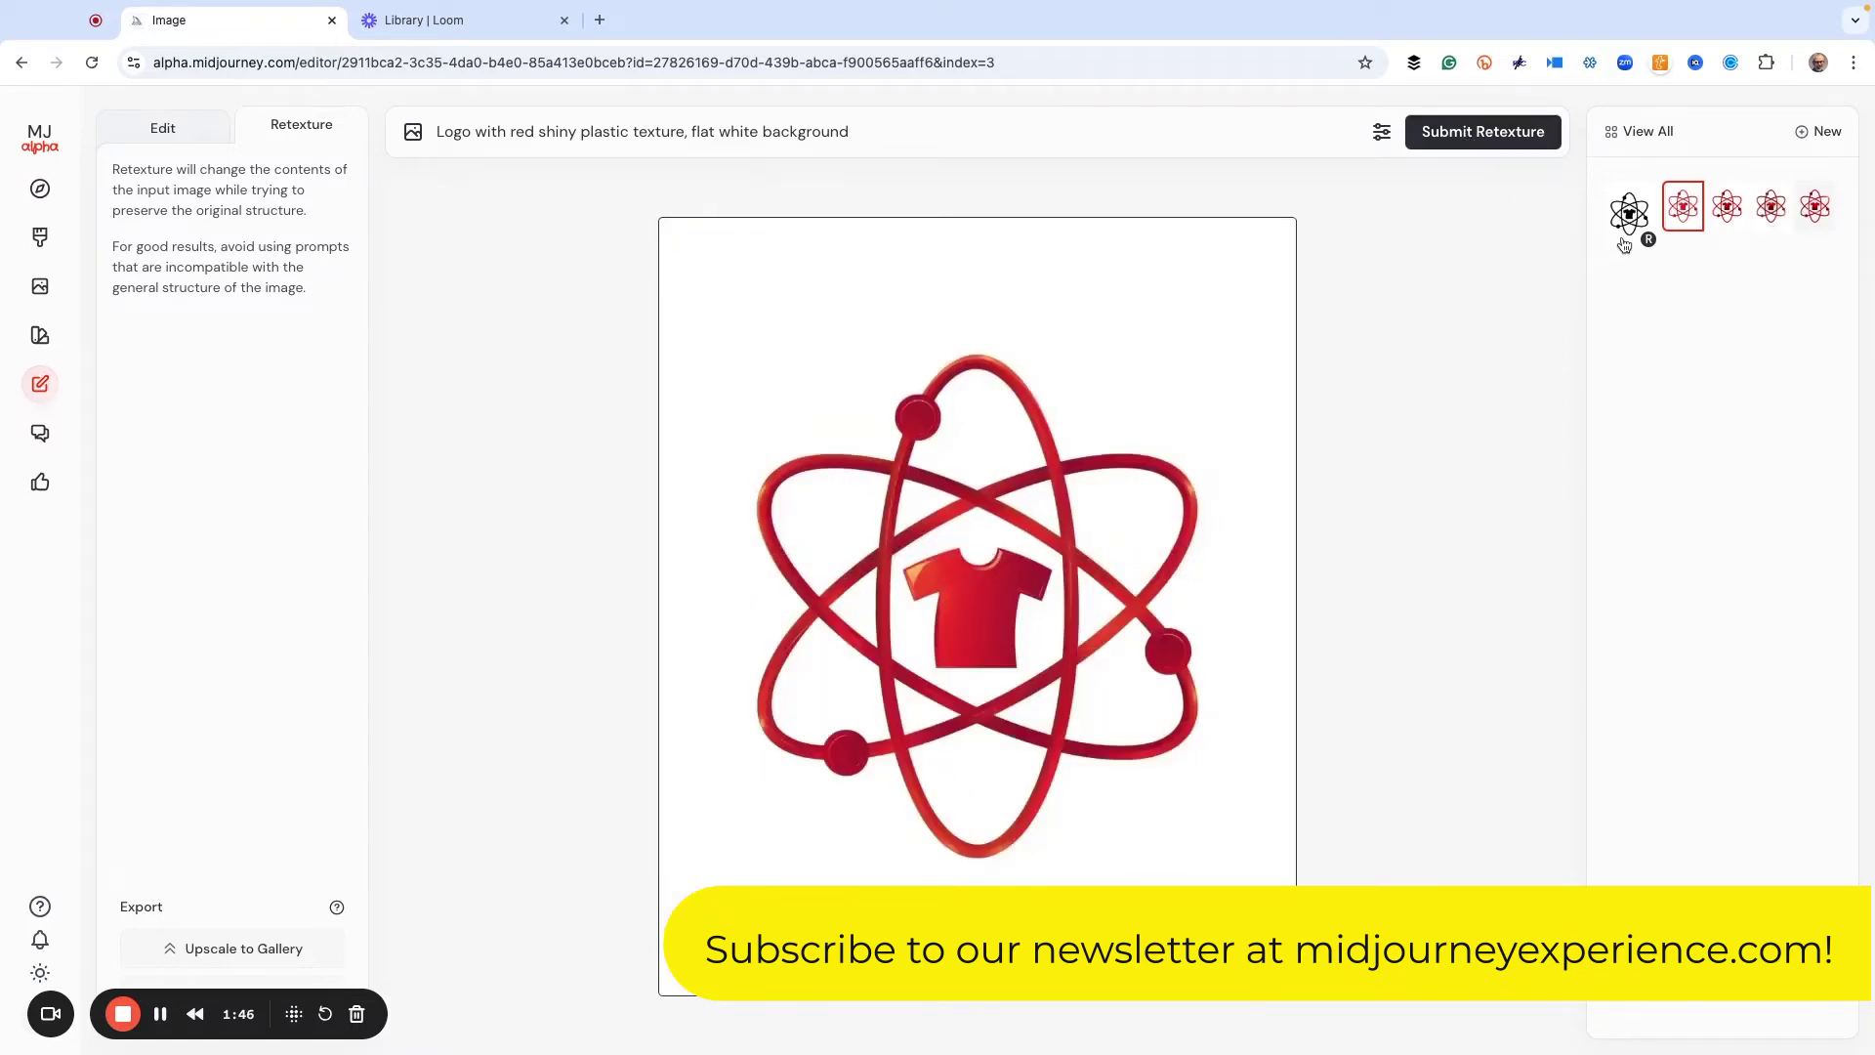
- Preview the remaining red plastic variations, then select 'red shiny plastic' in the prompt
left_click(1726, 213)
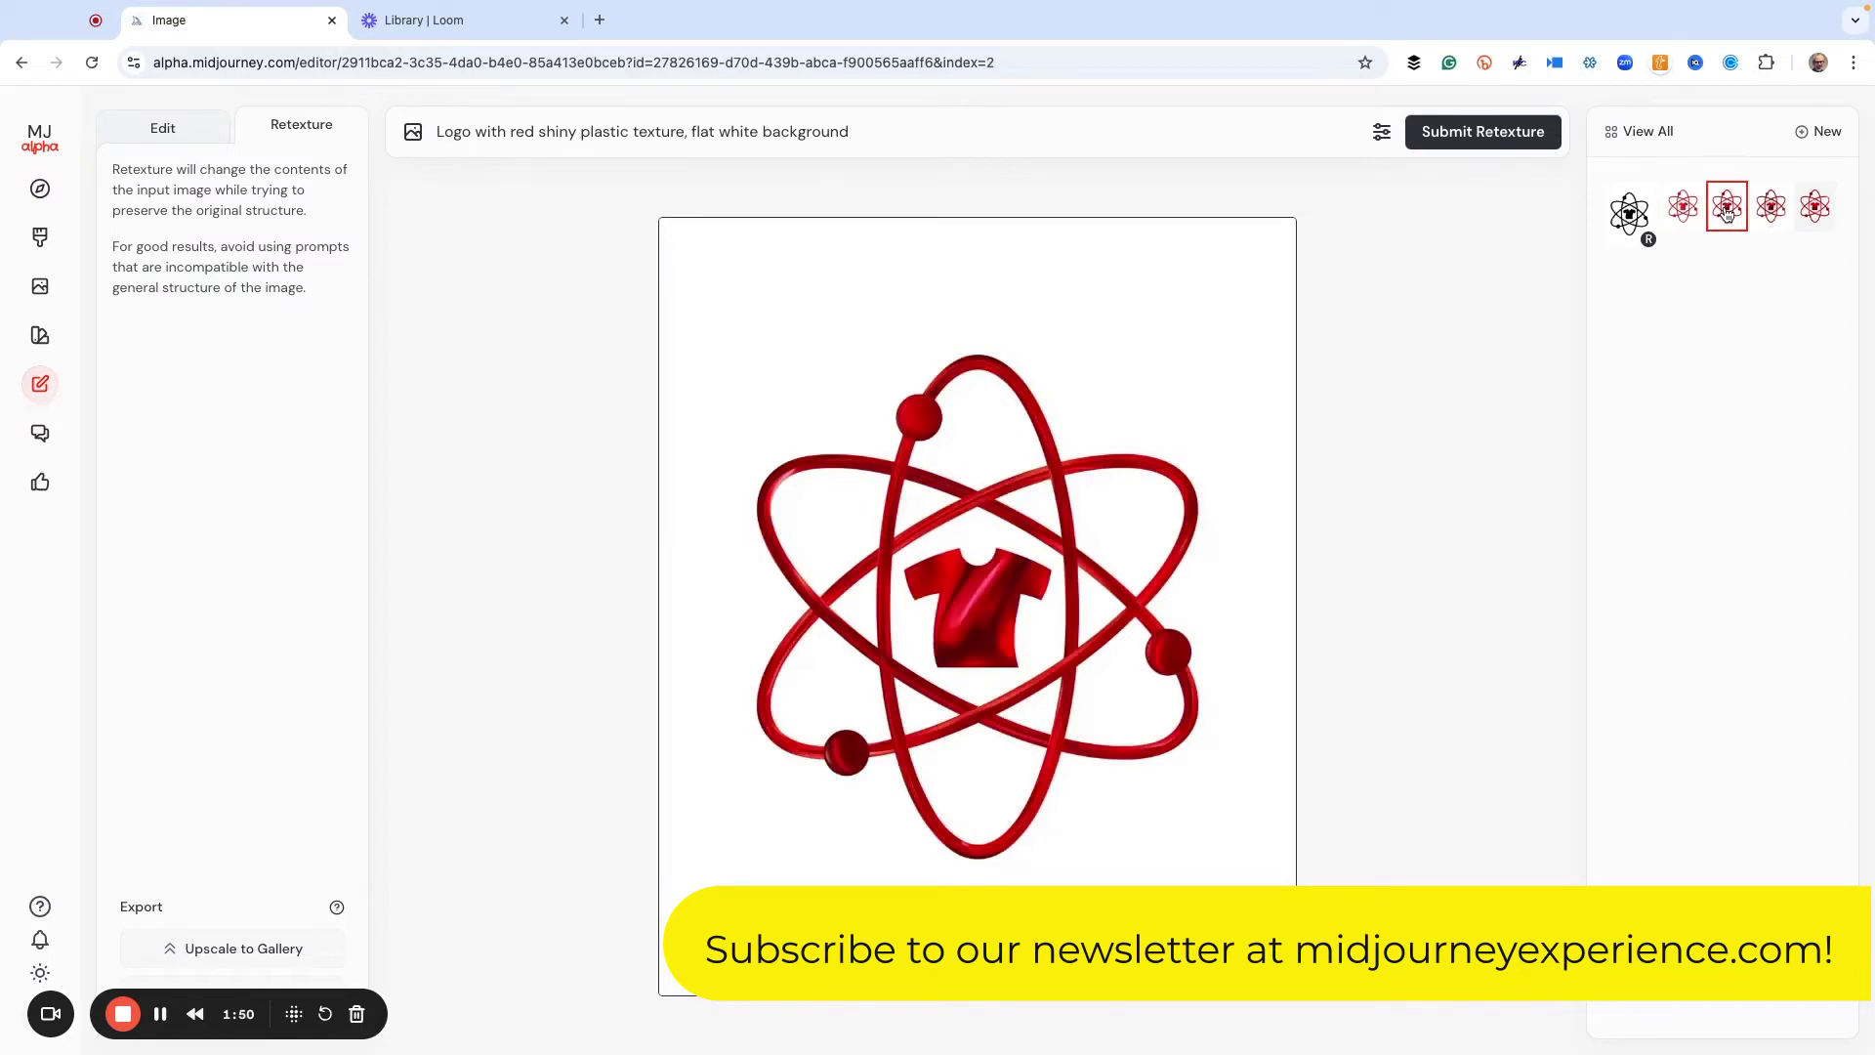
left_click(1770, 213)
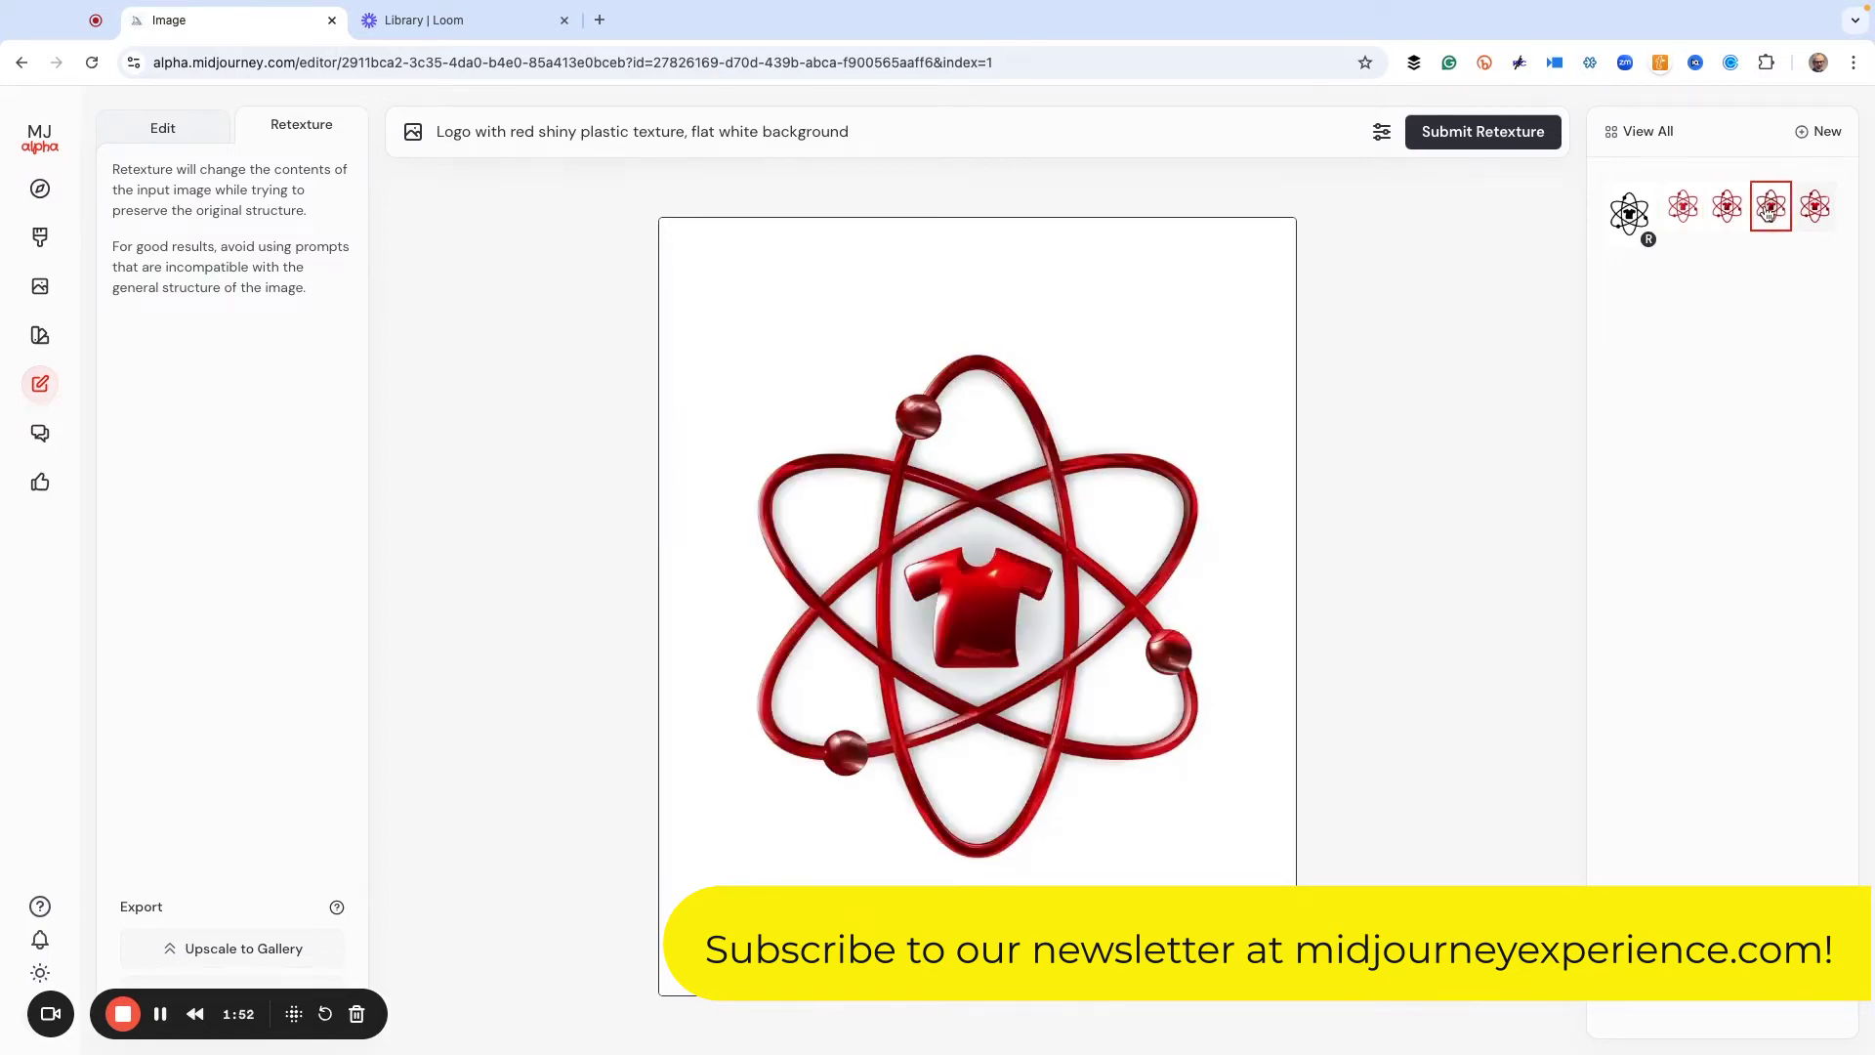
left_click(1825, 214)
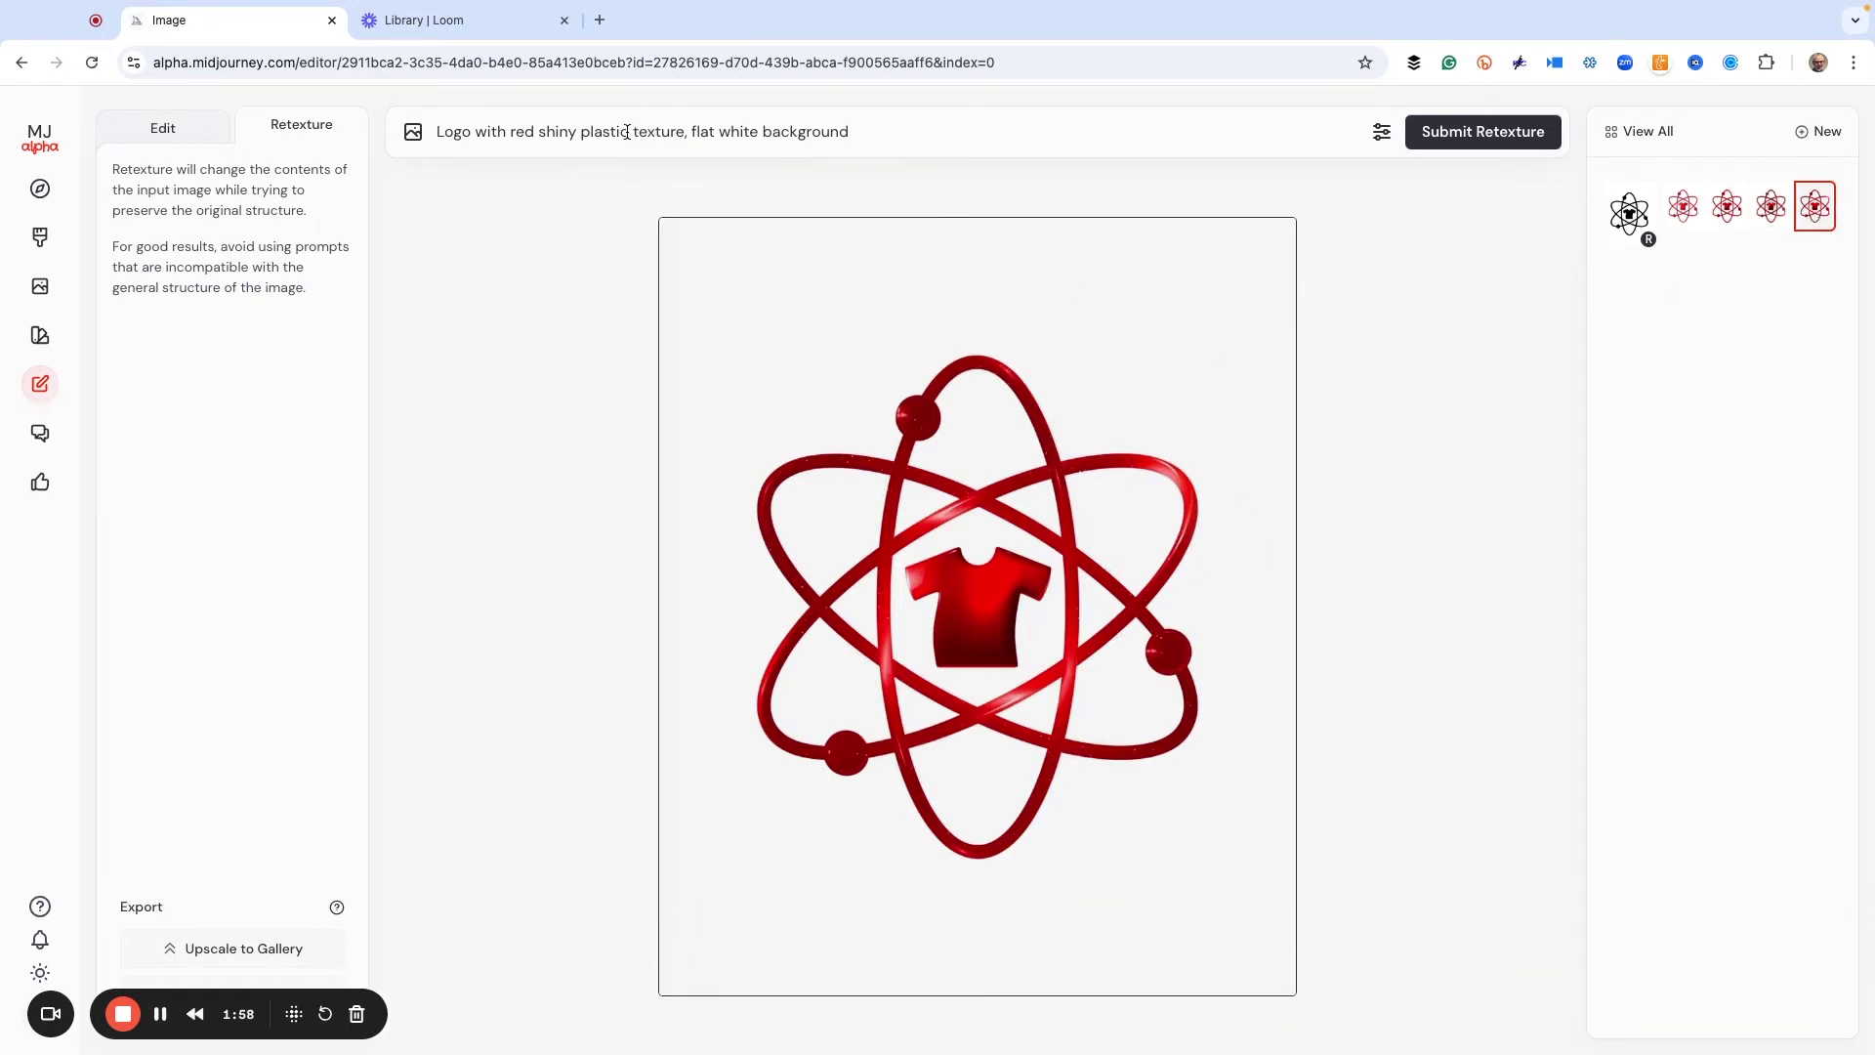
left_click_drag(630, 131, 511, 136)
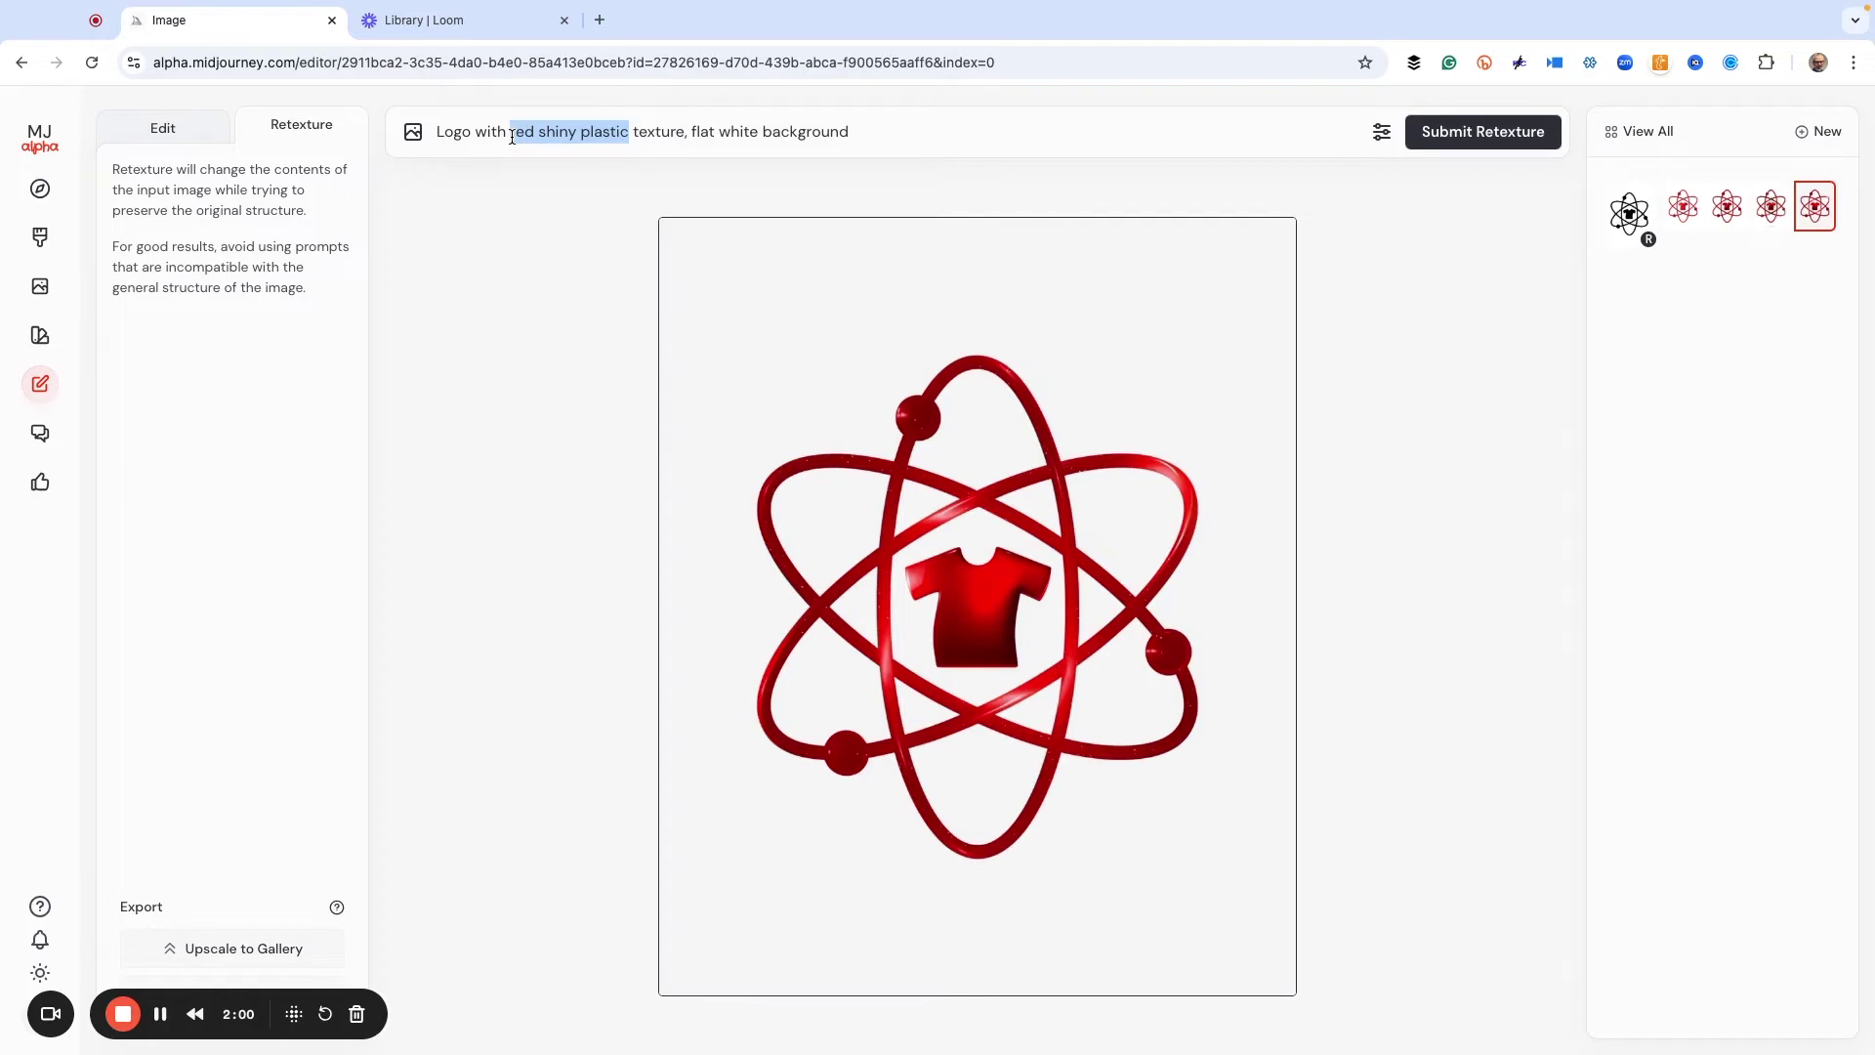
- Submit a 'blue jean denim' retexture, then swap in 'rainbow tie-dye' and submit again
type("blue jean")
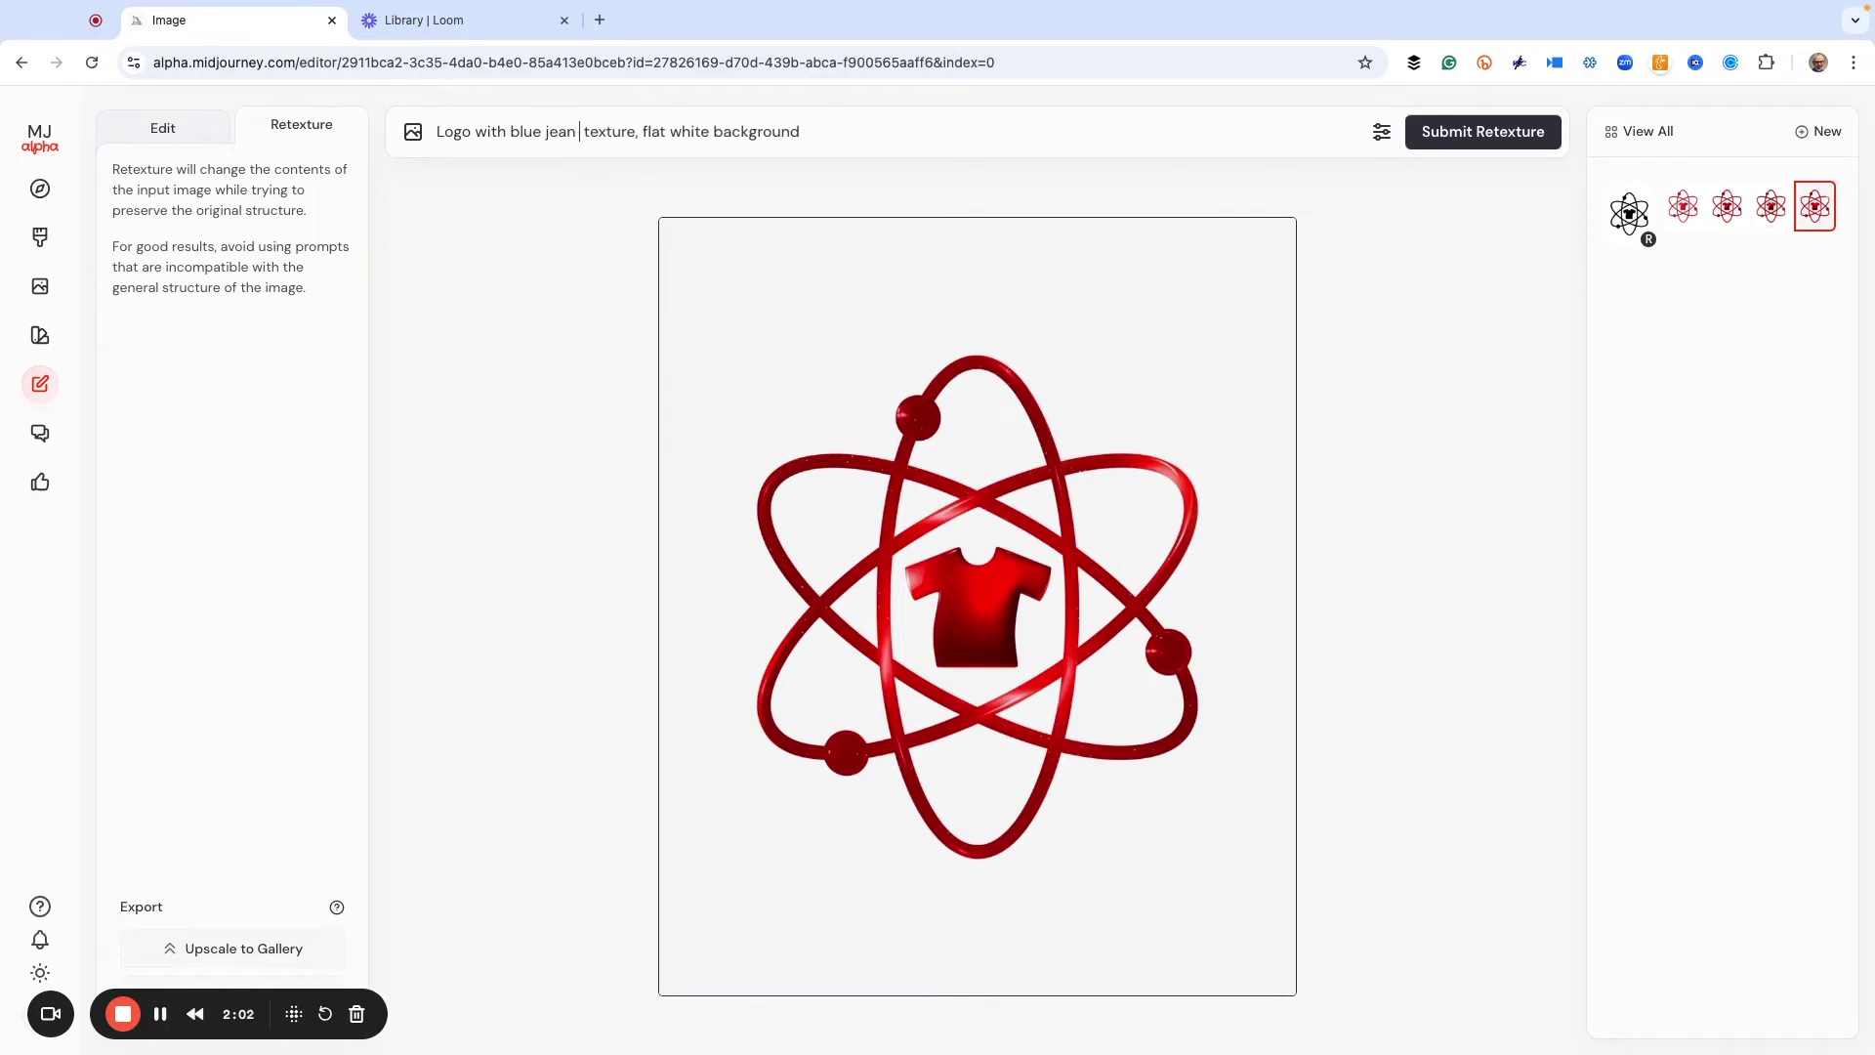
type(" denim")
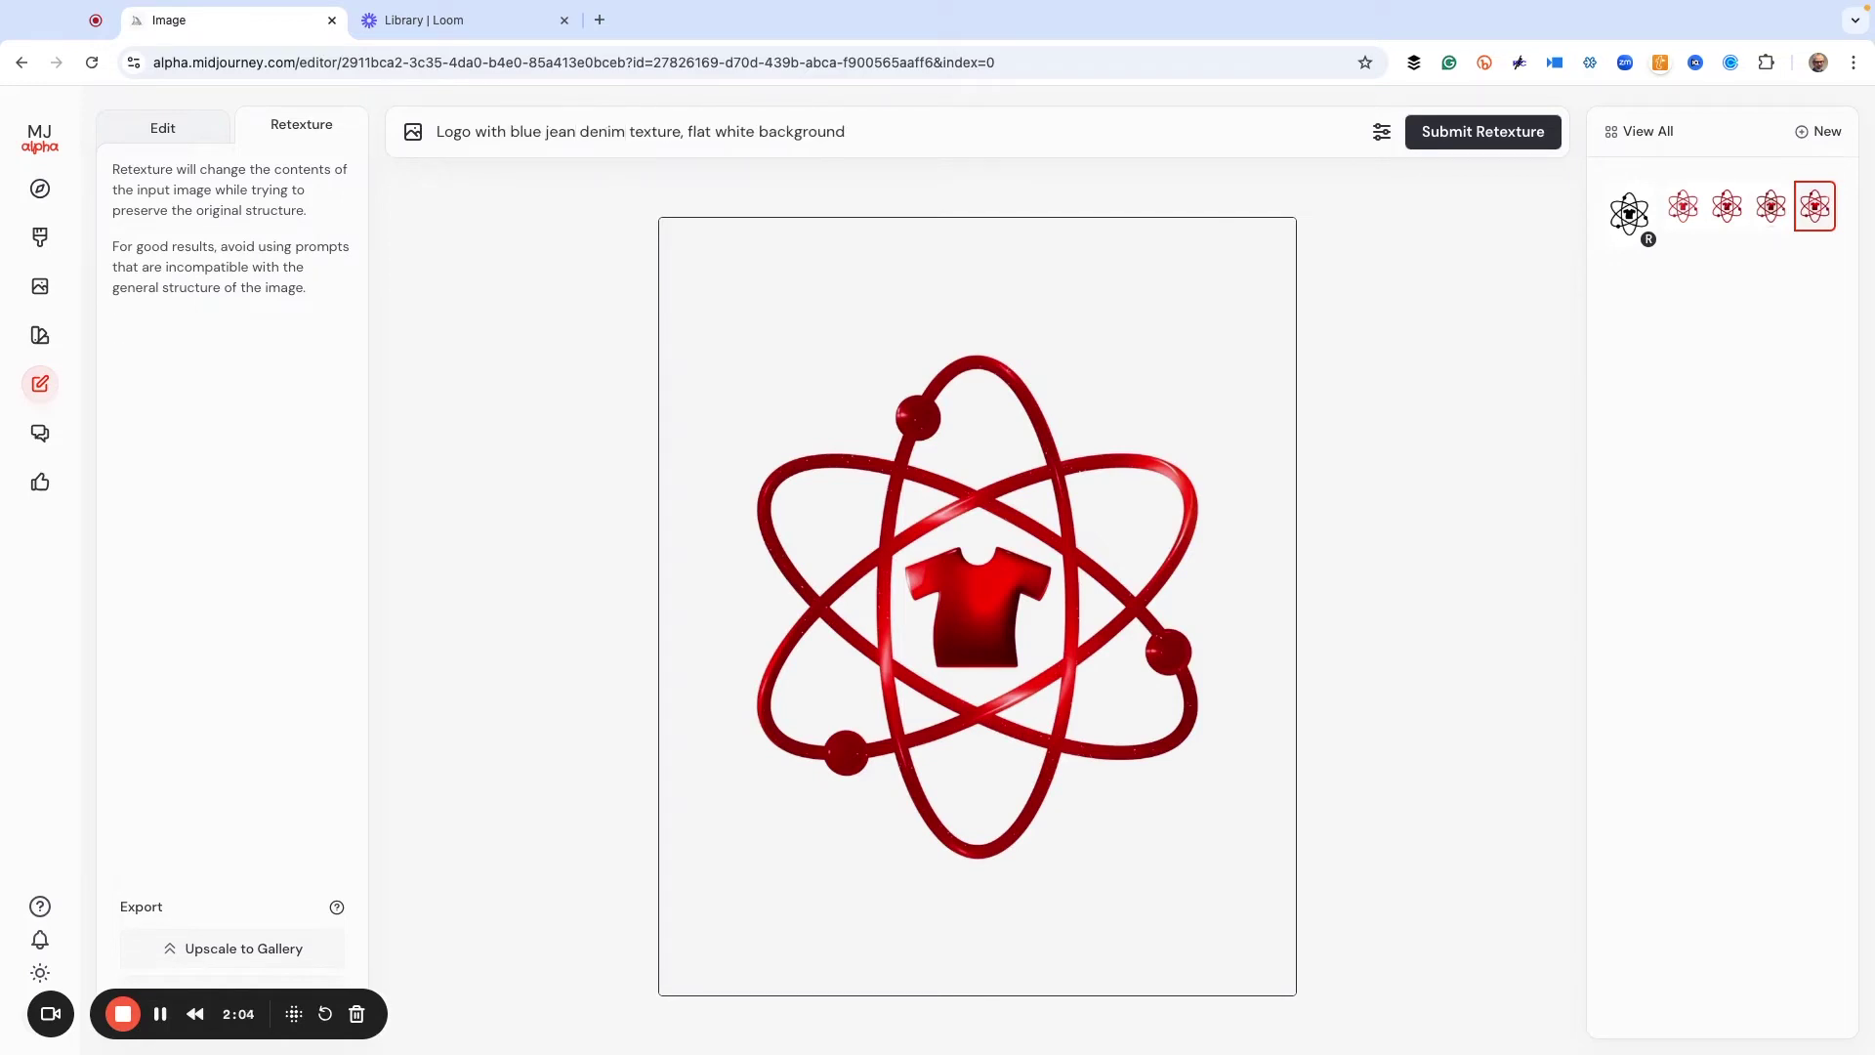
left_click(1451, 146)
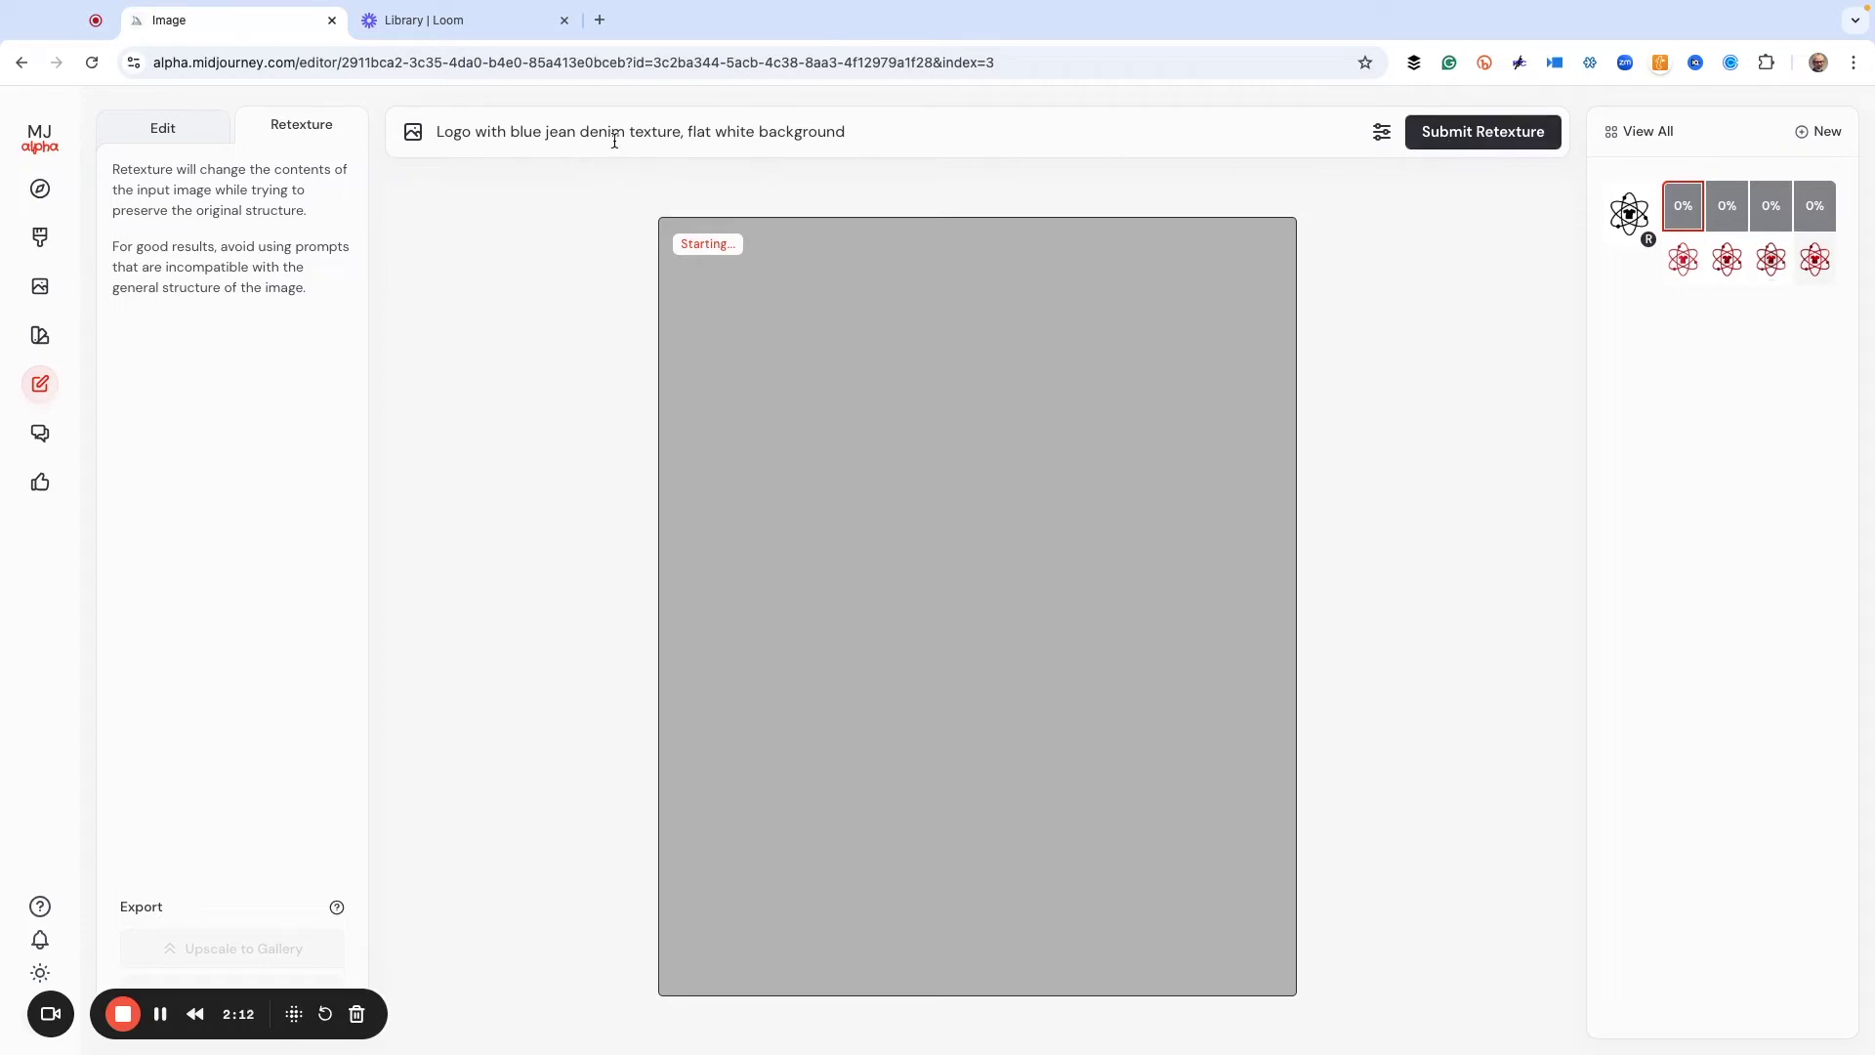
left_click_drag(625, 137, 512, 142)
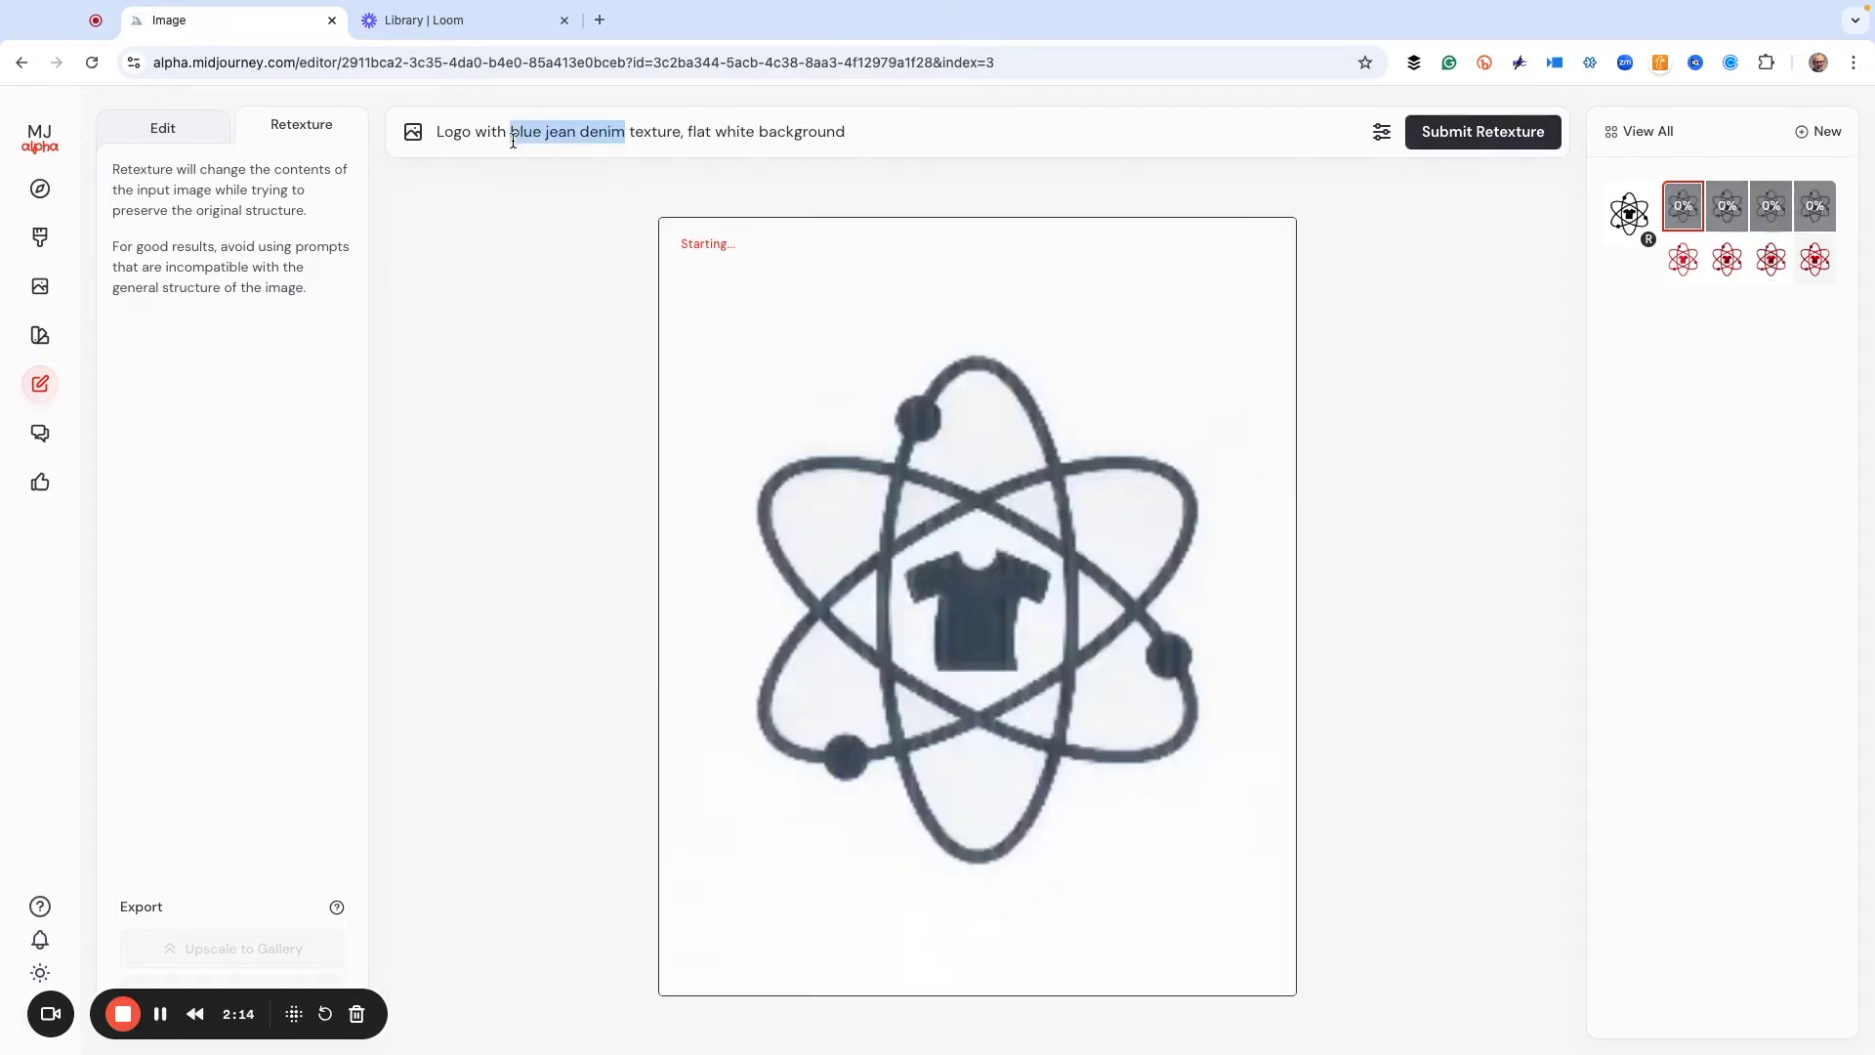
type("rainbow")
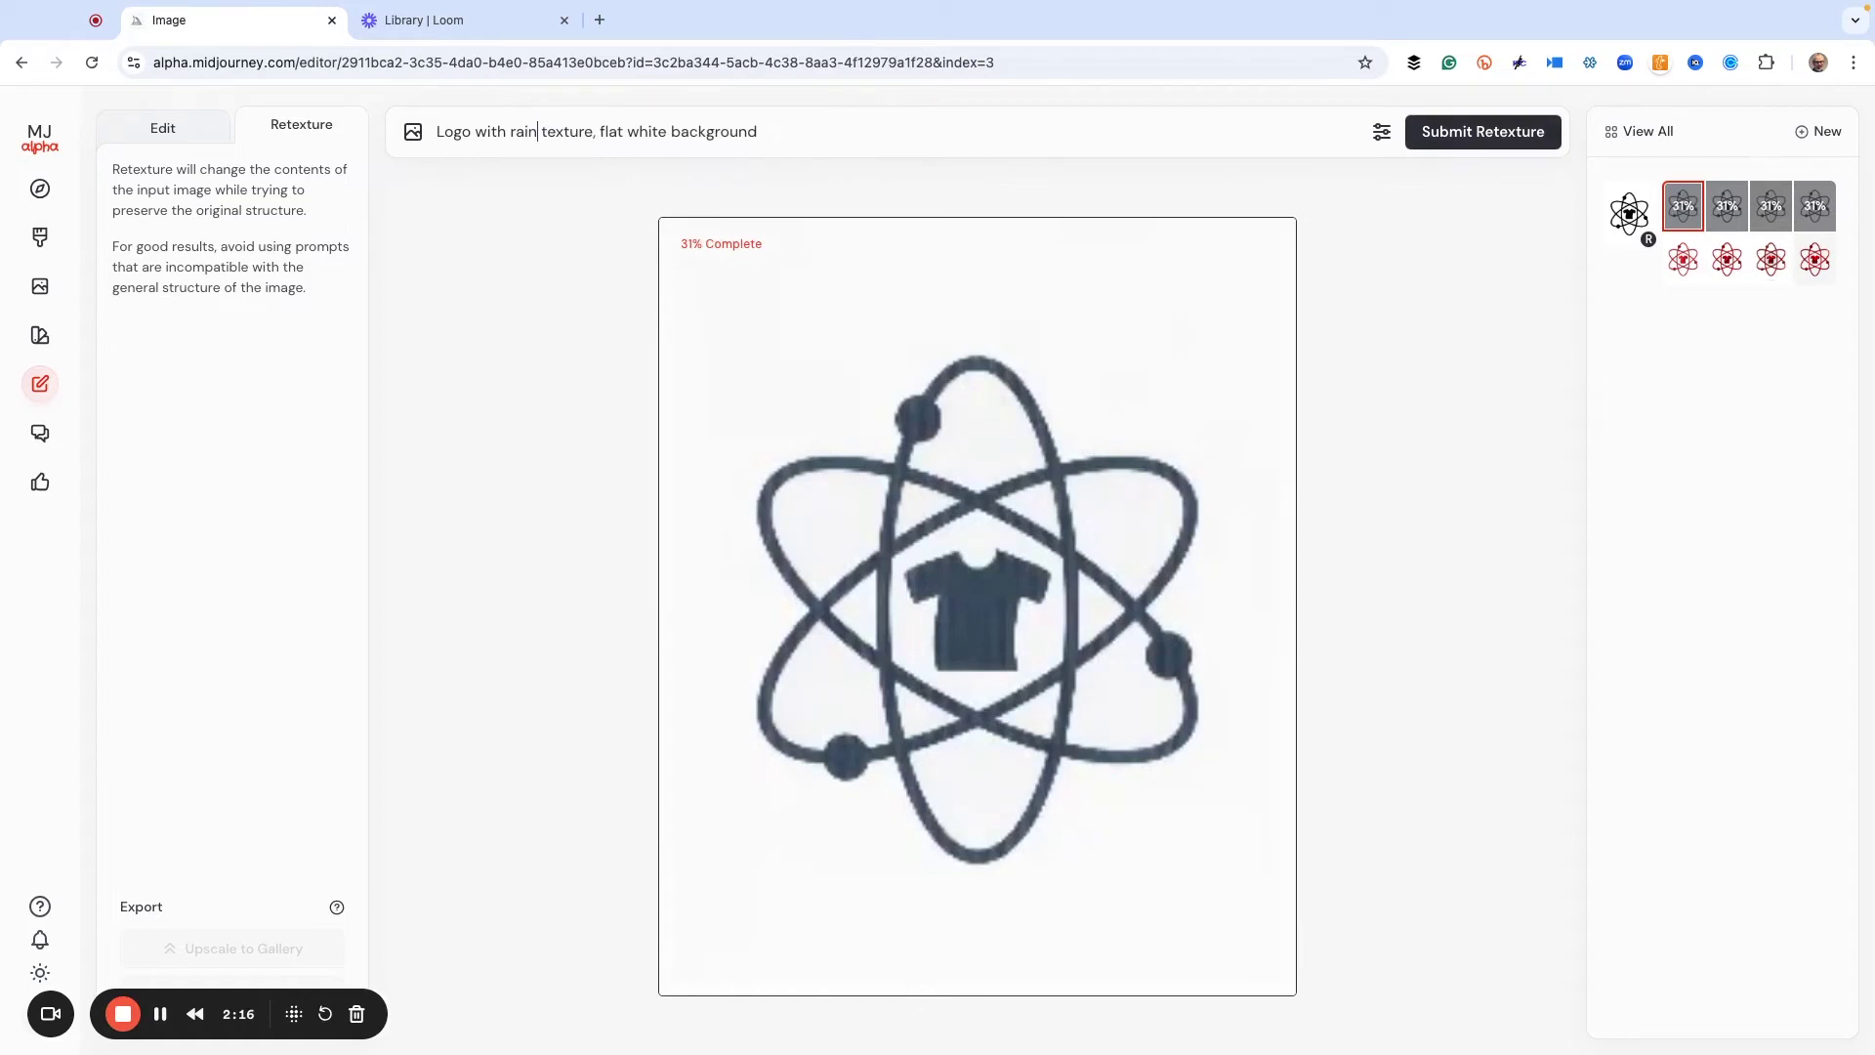
type(" tie")
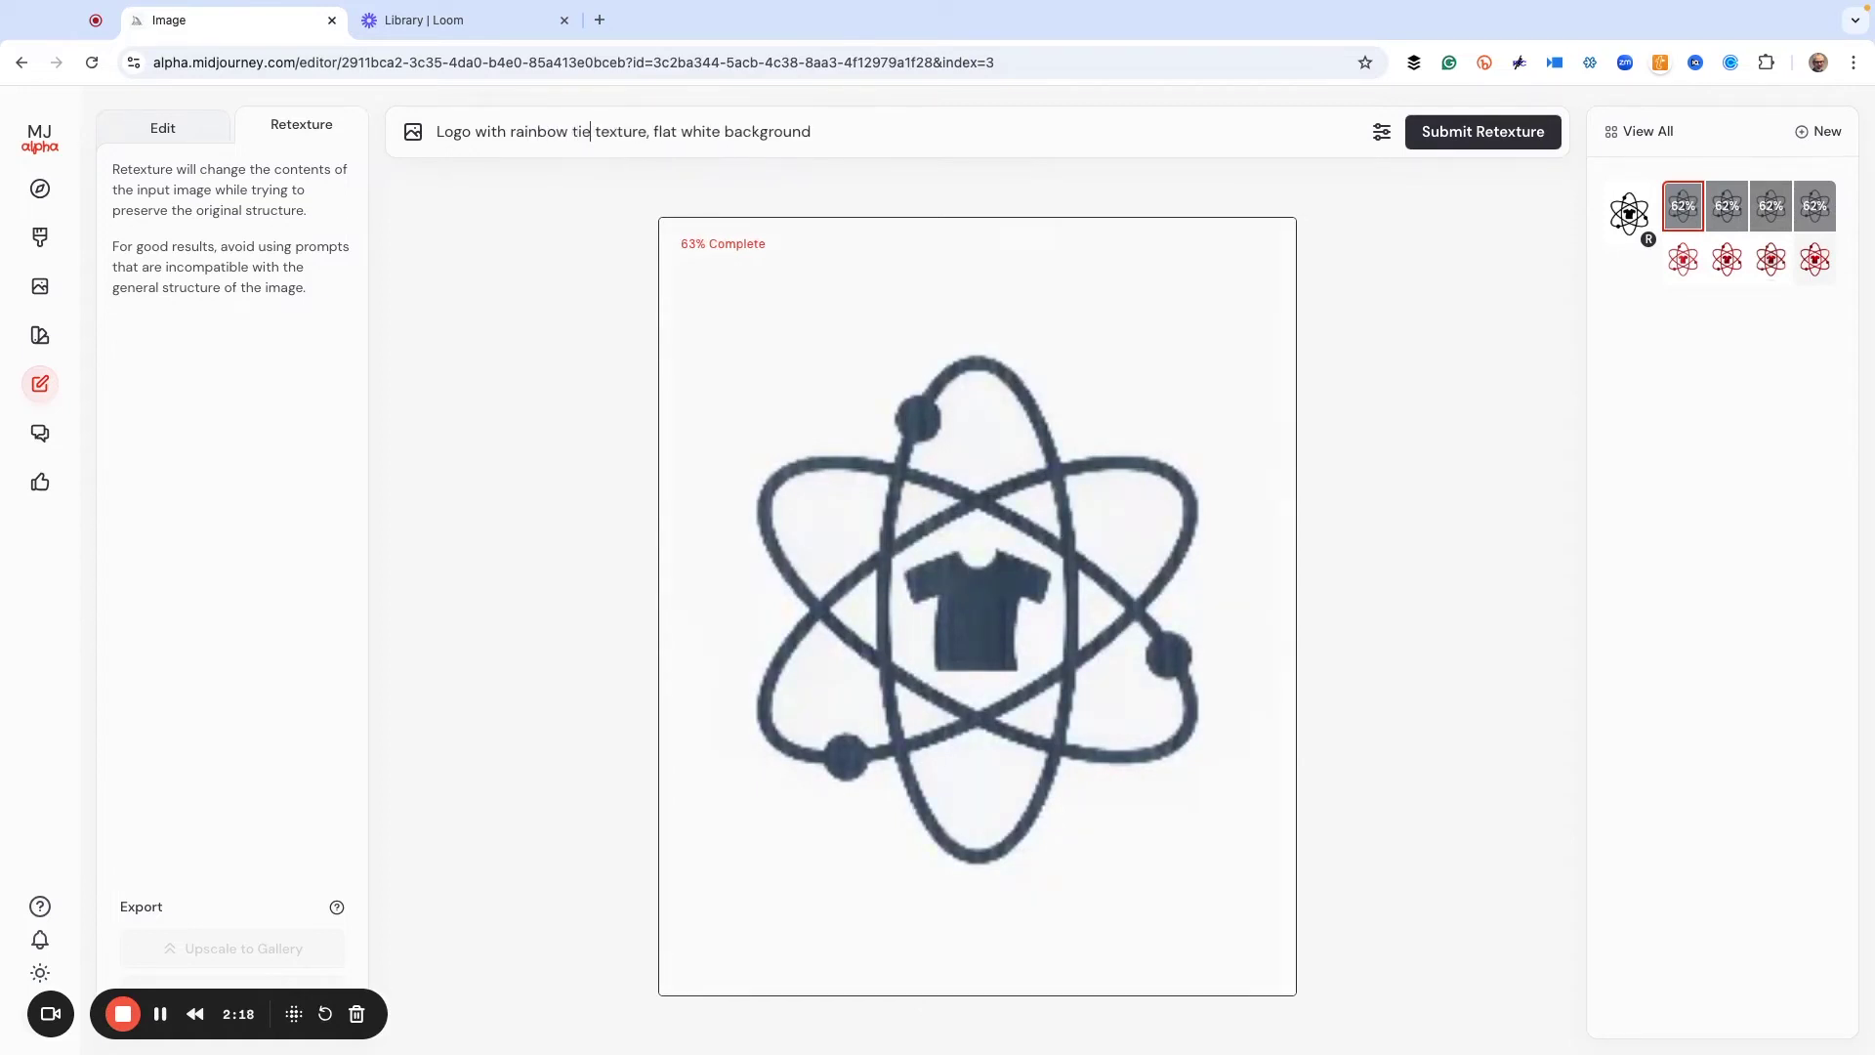
type("-dye")
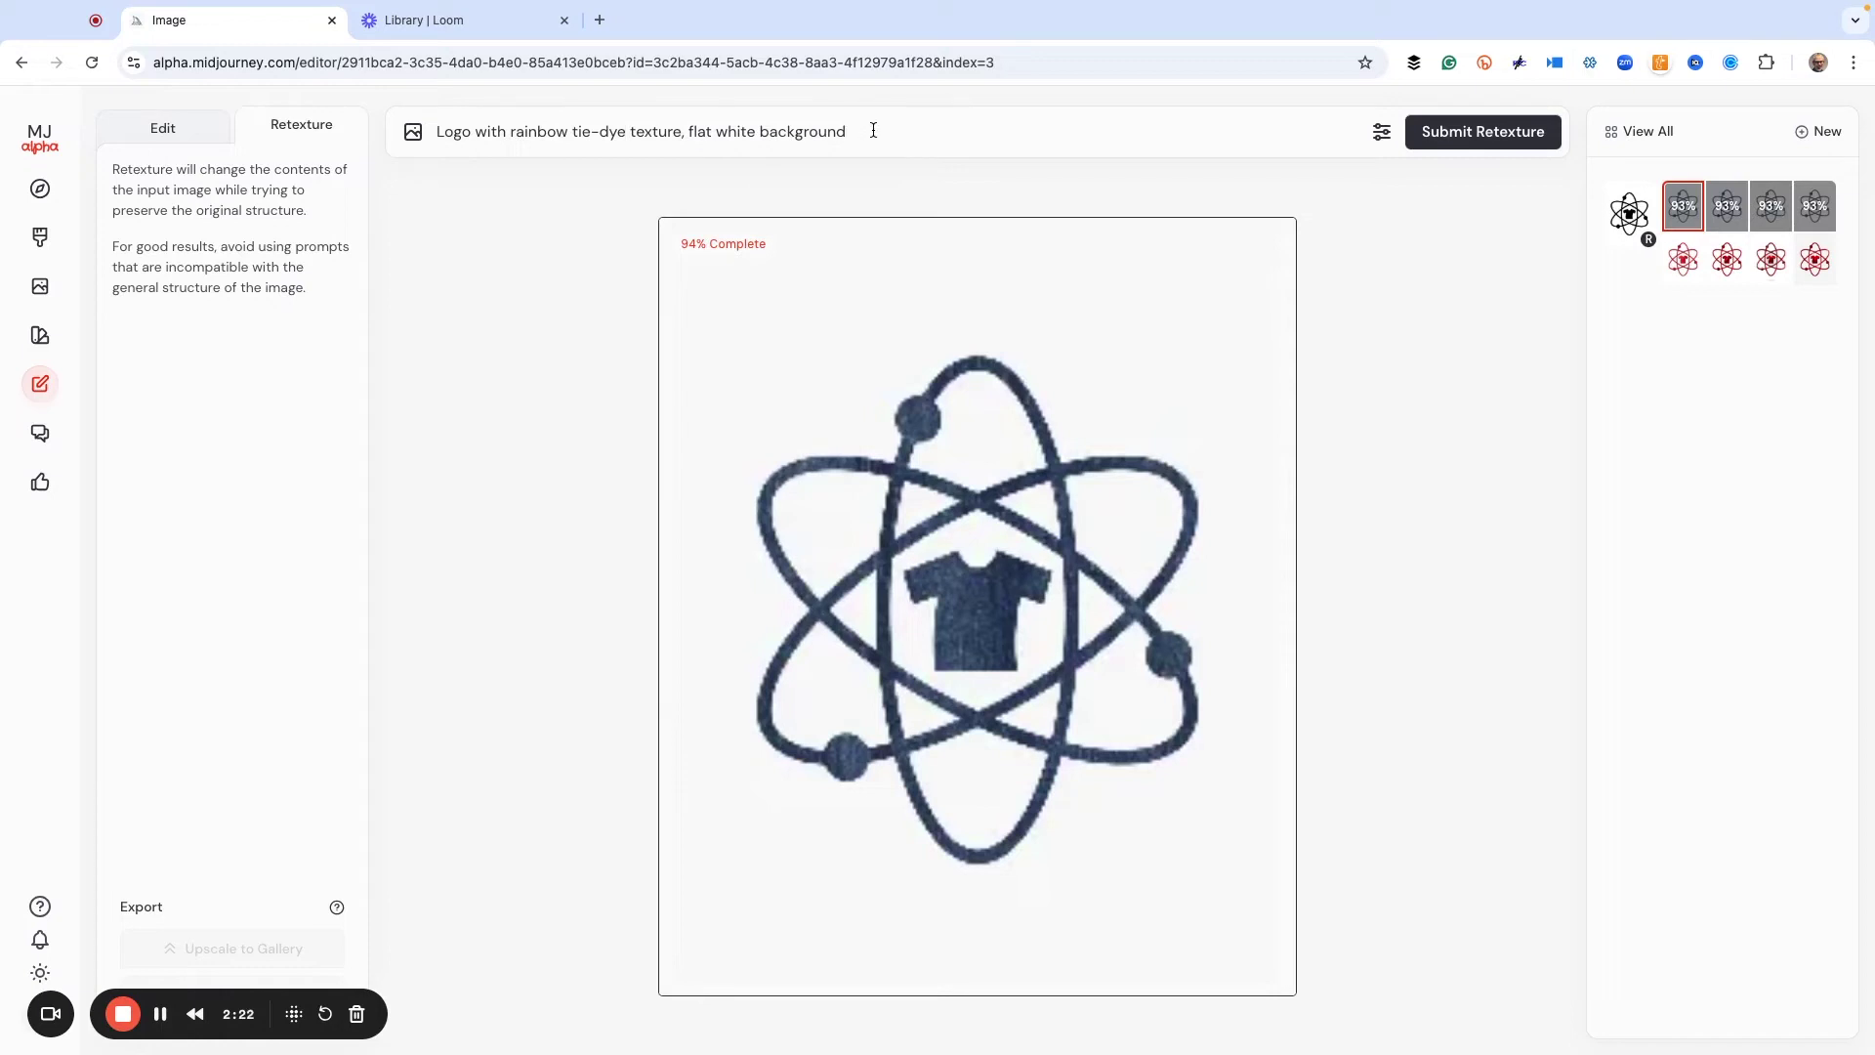
key("Return")
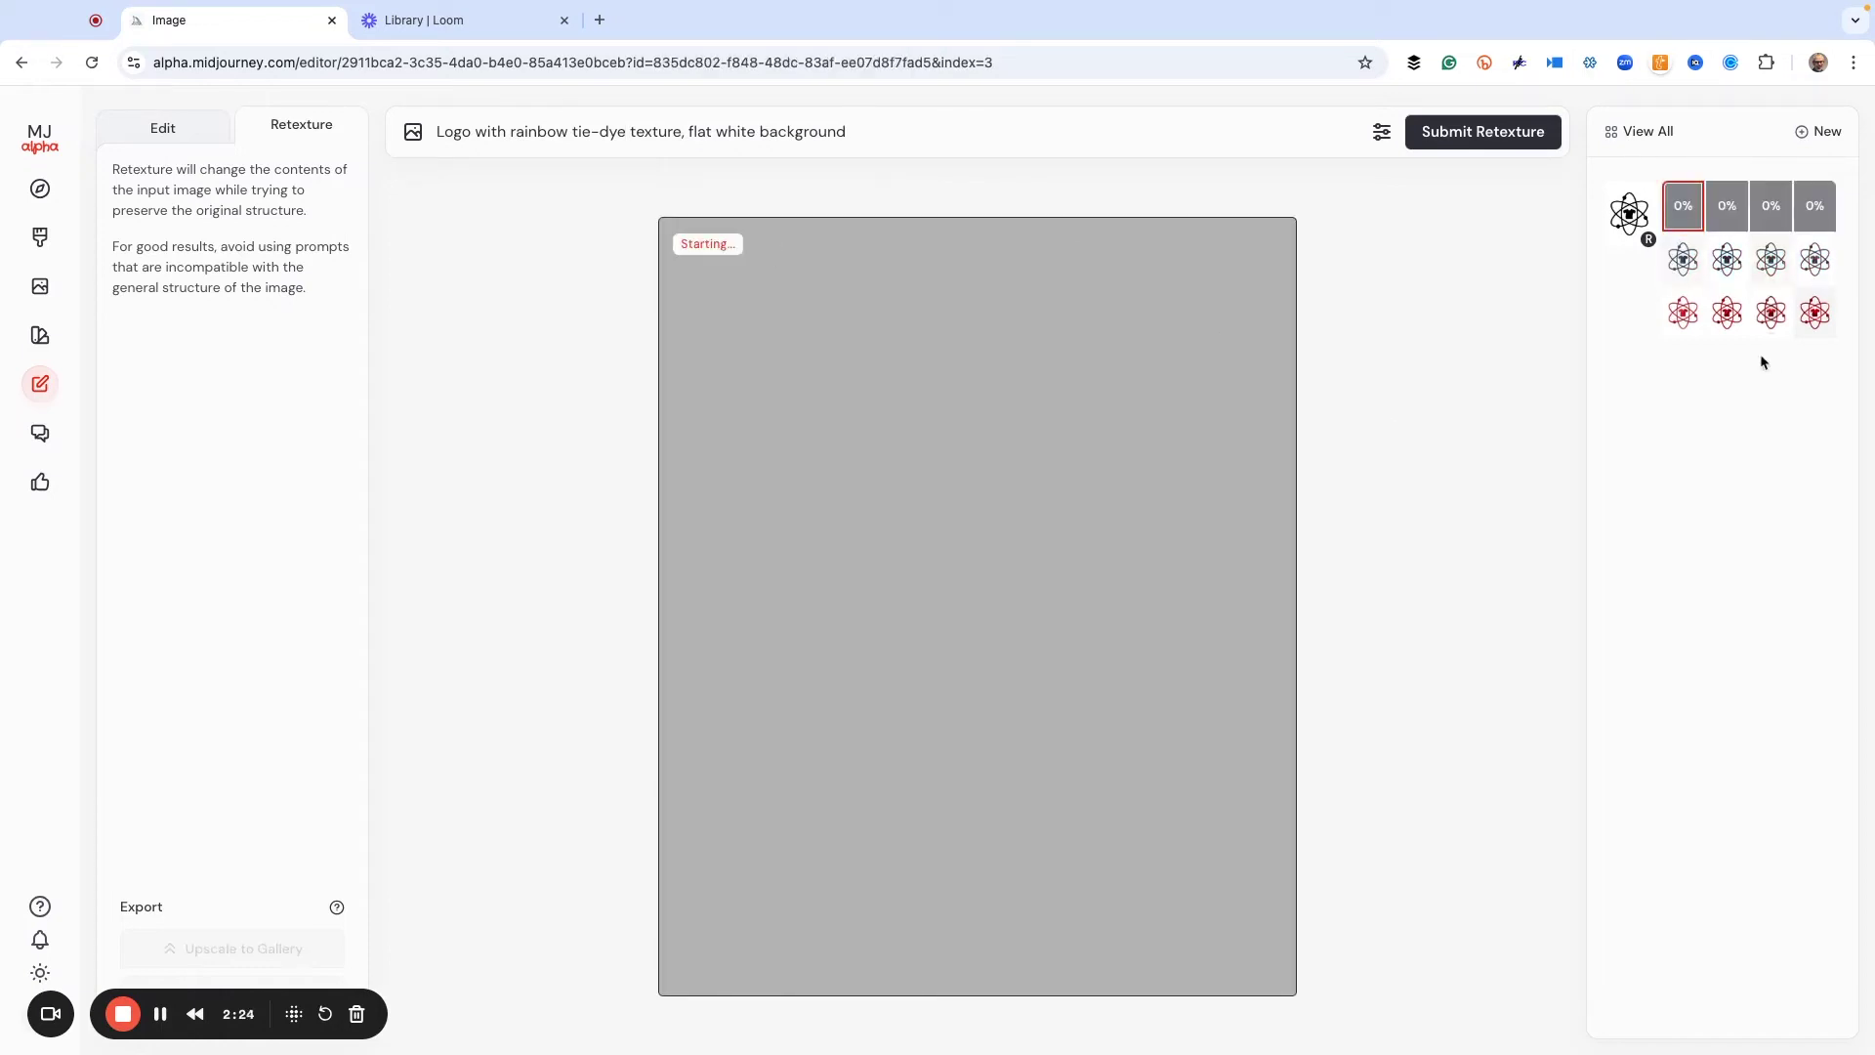
- Preview all four blue denim results, ending on the stitched-shirt one, and delete a stray prompt space
left_click(1683, 263)
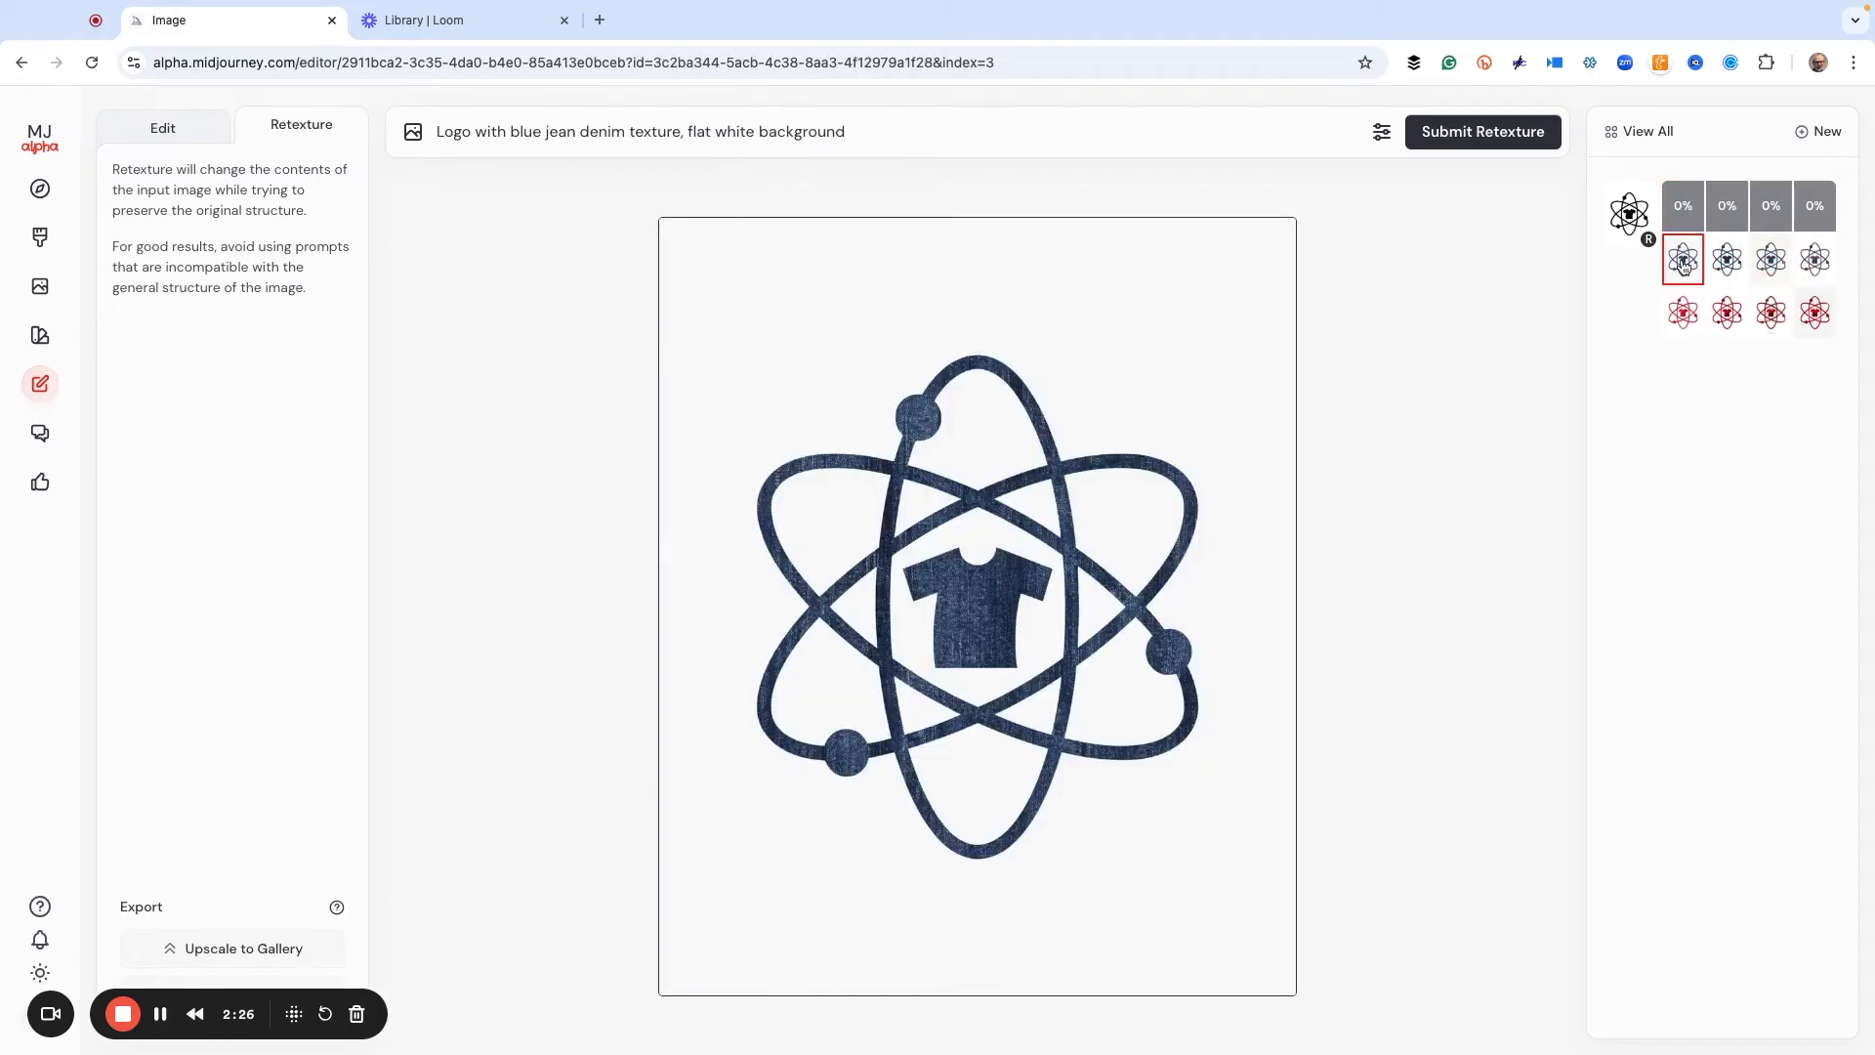
left_click(1727, 261)
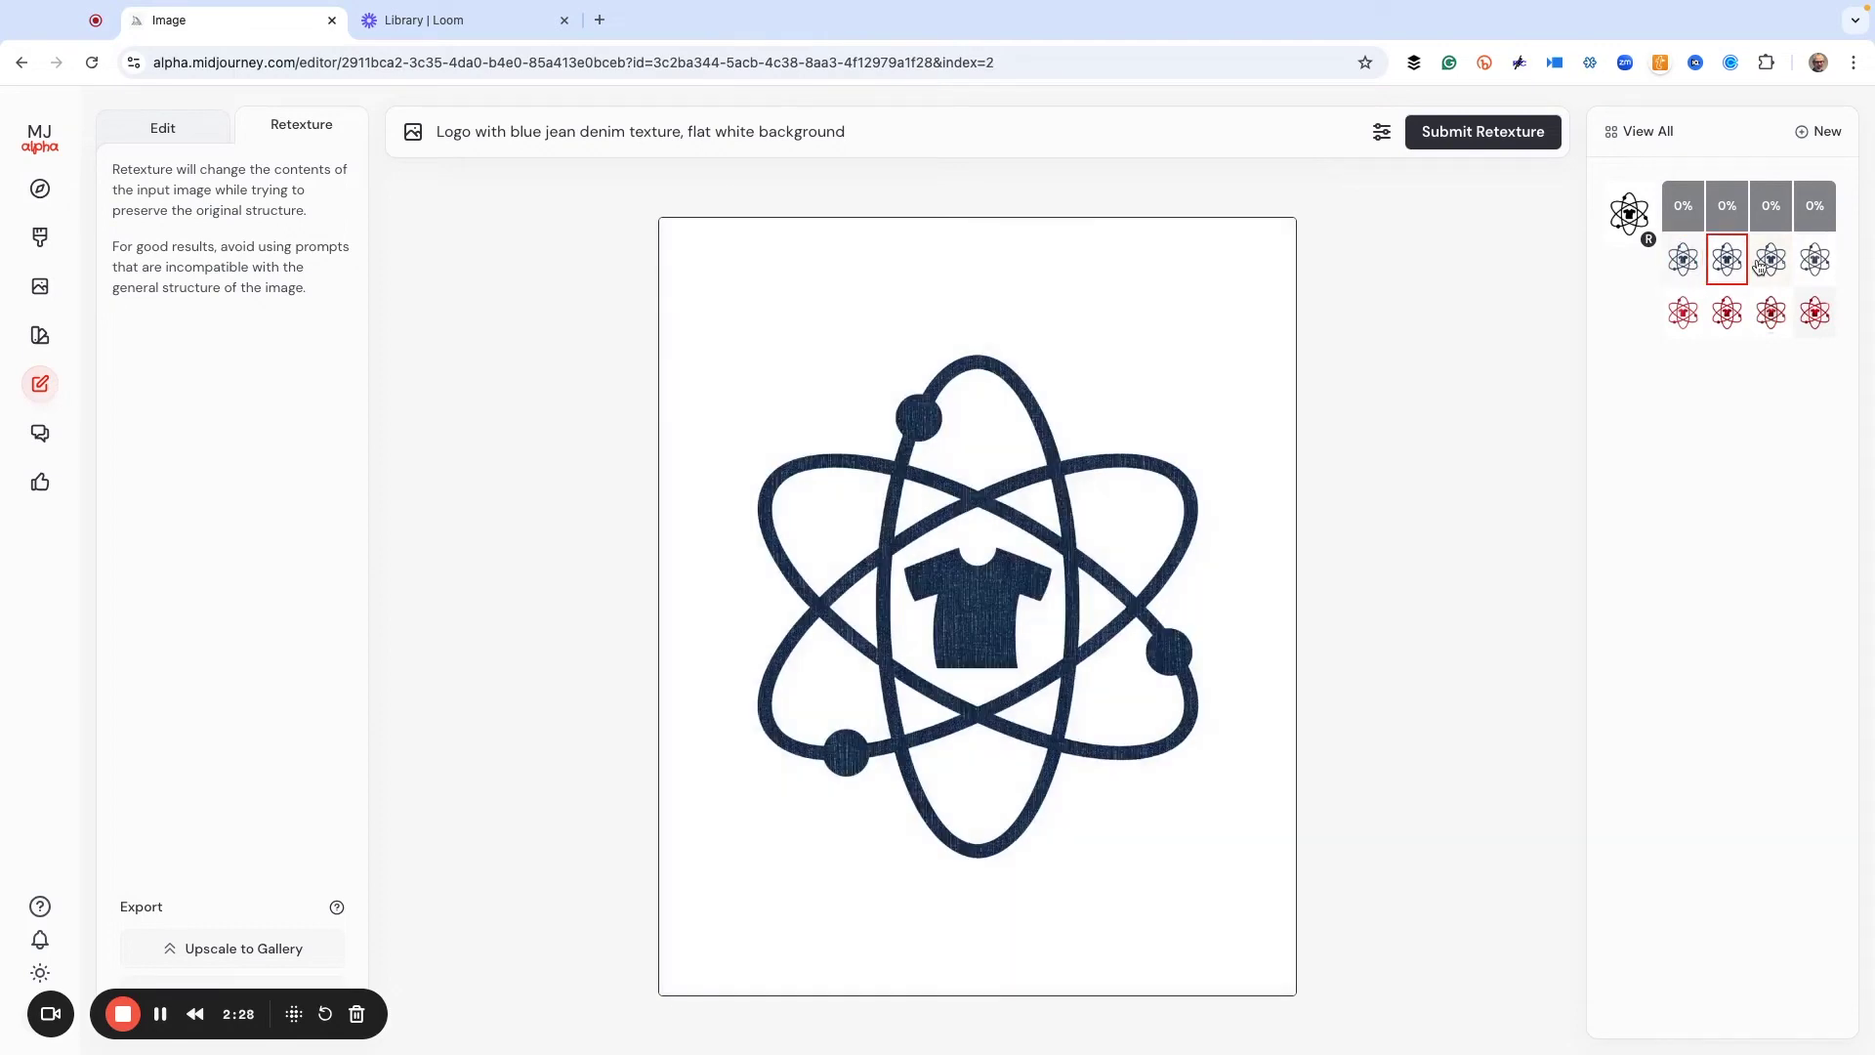
left_click(1758, 268)
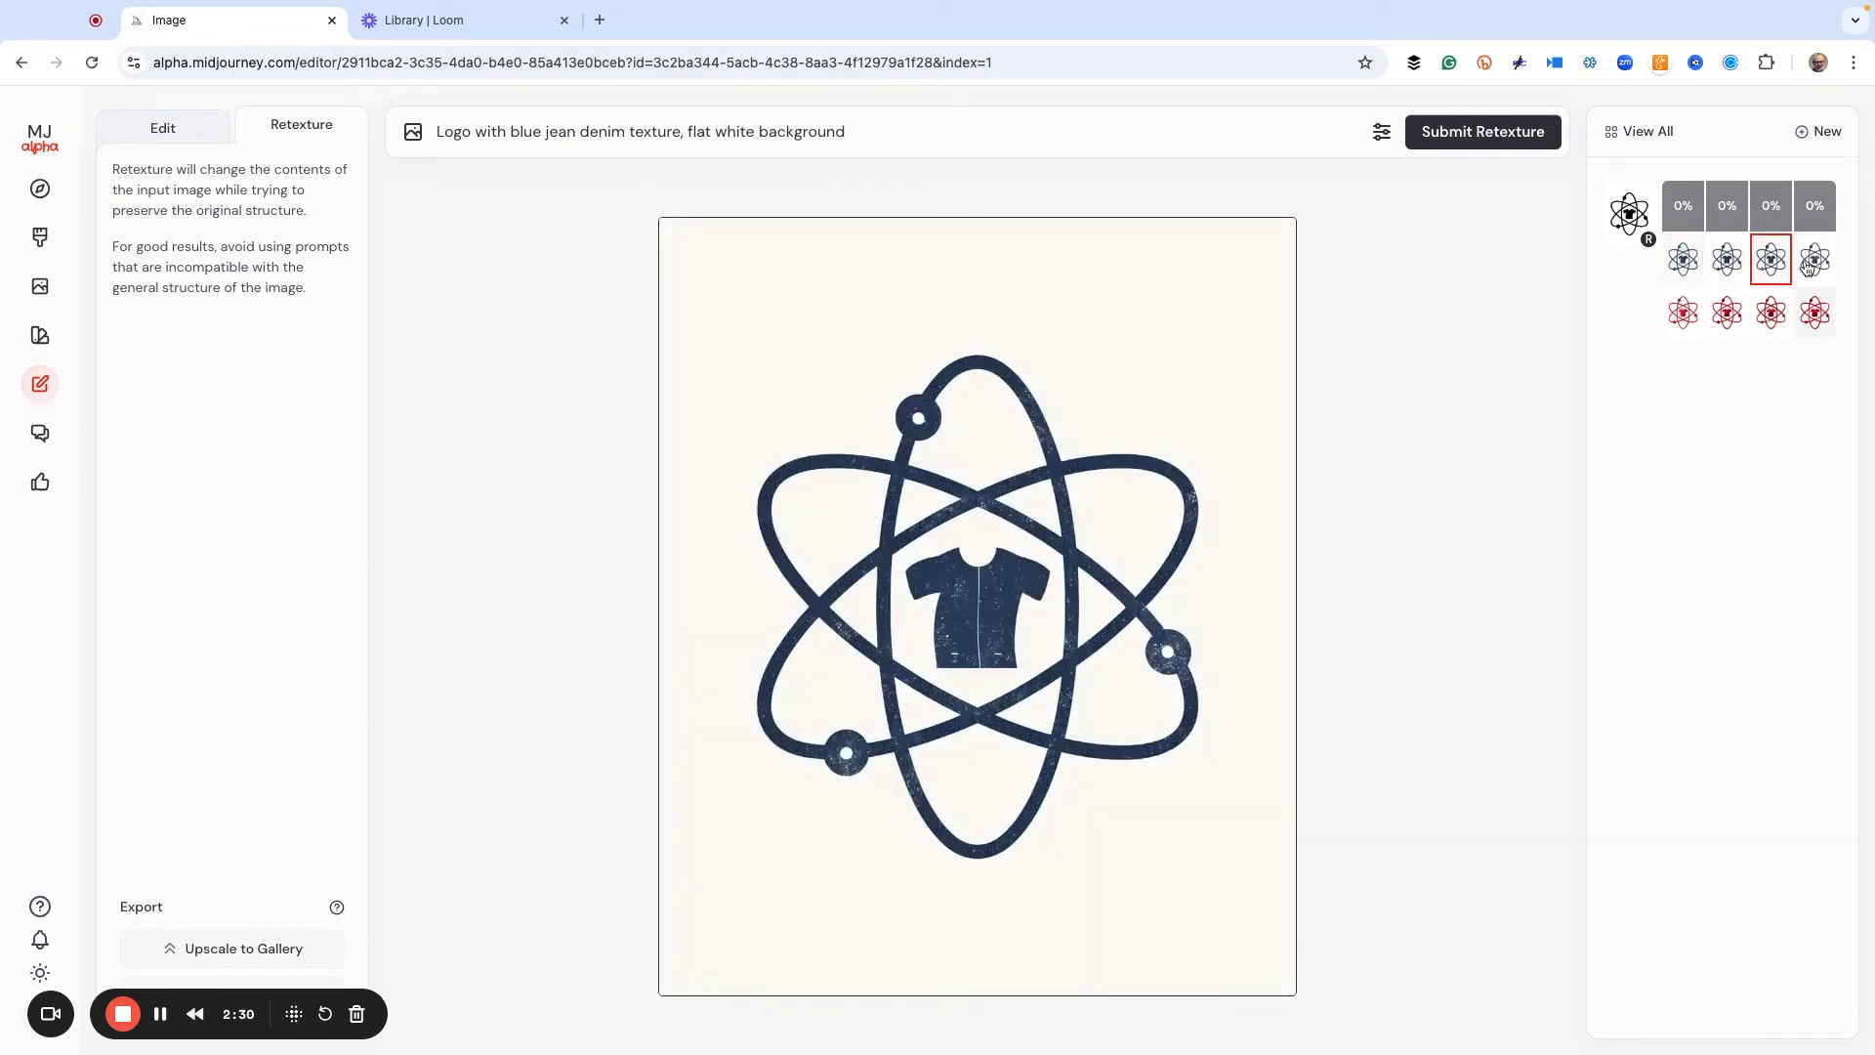
left_click(1809, 266)
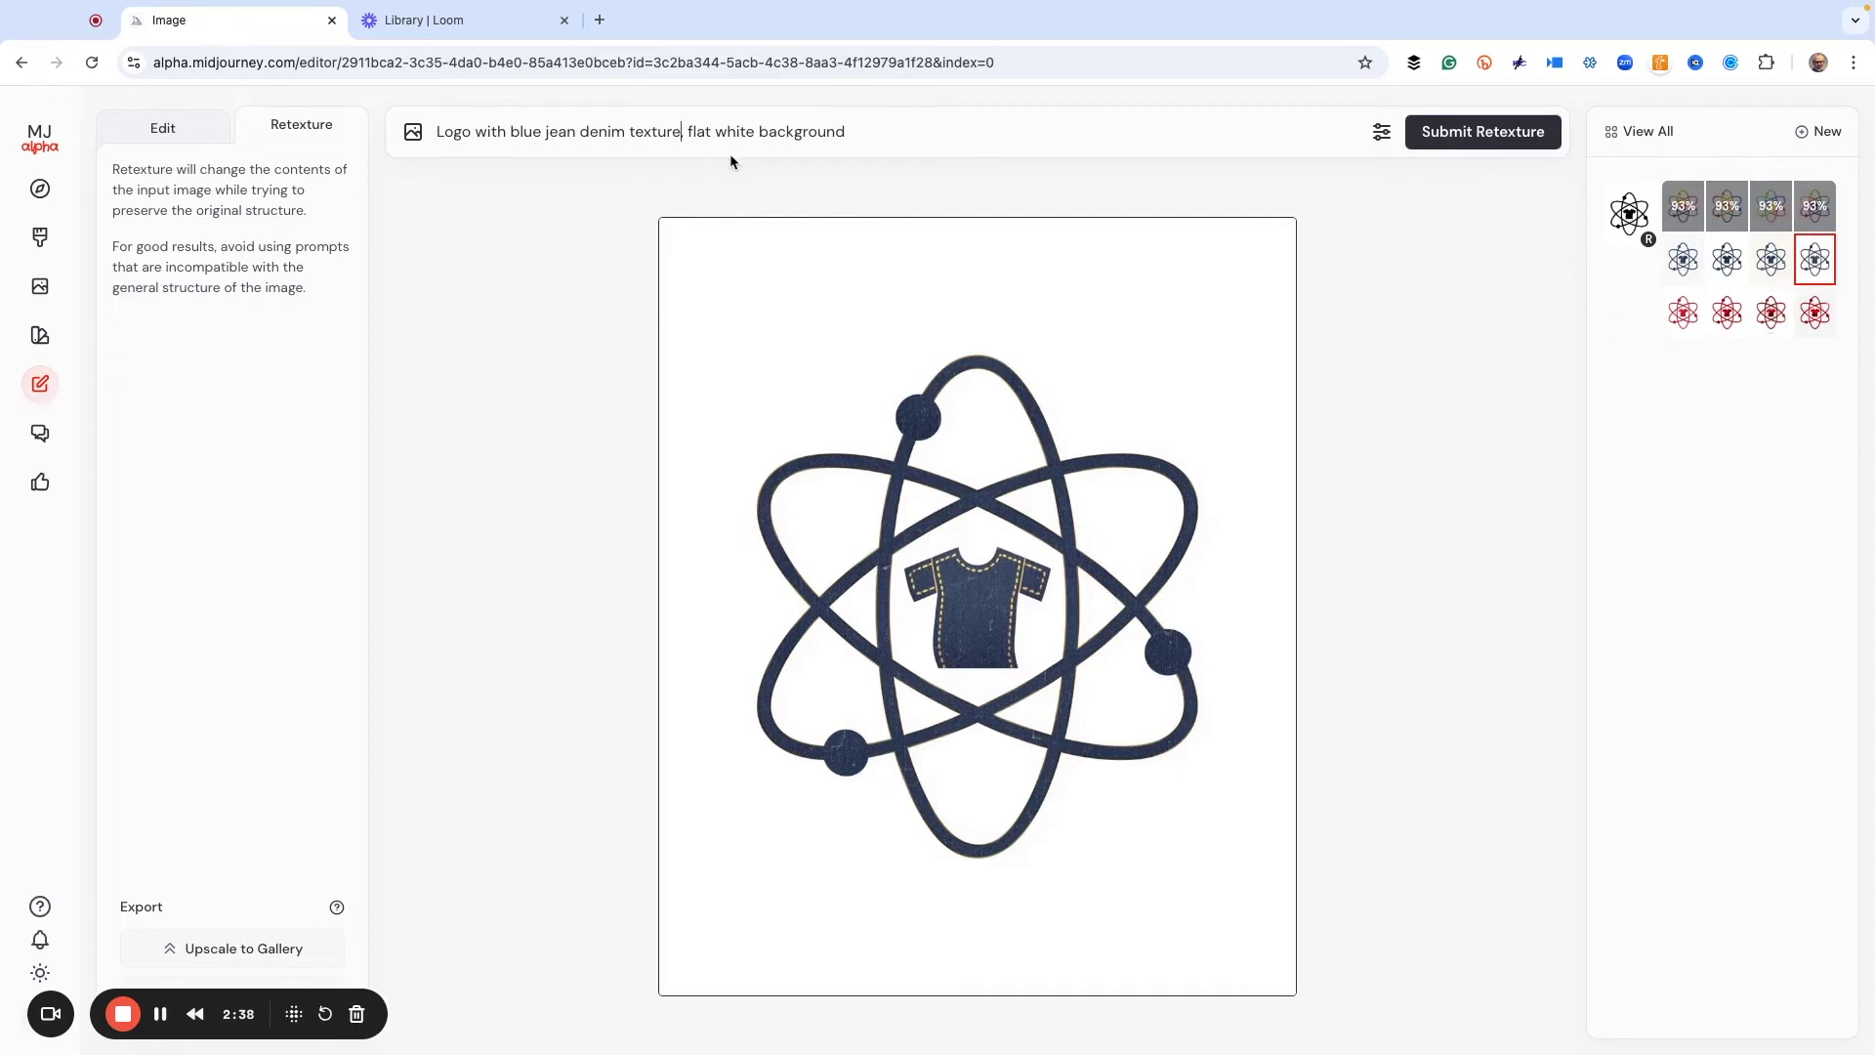
key("BackSpace")
- Add 'with tan stitching' after the denim texture and submit the prompt
key("Right")
type("with")
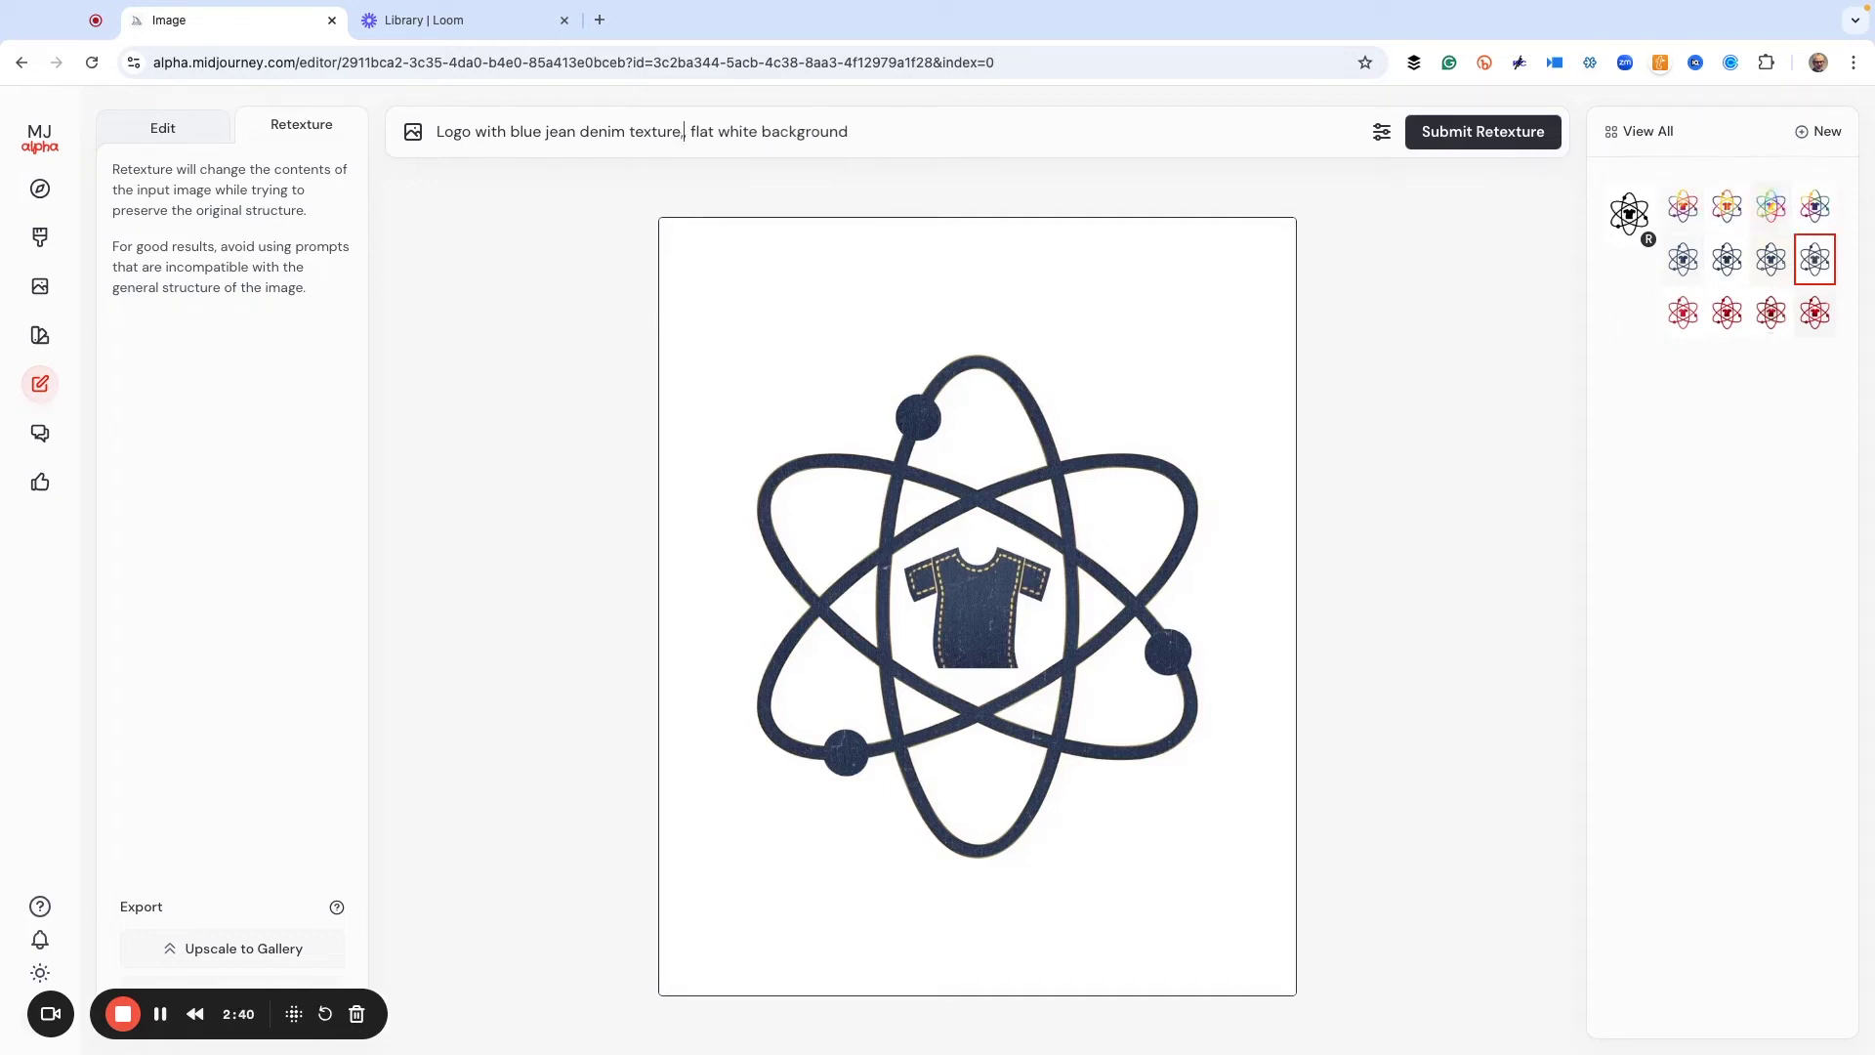
type(" tan stit")
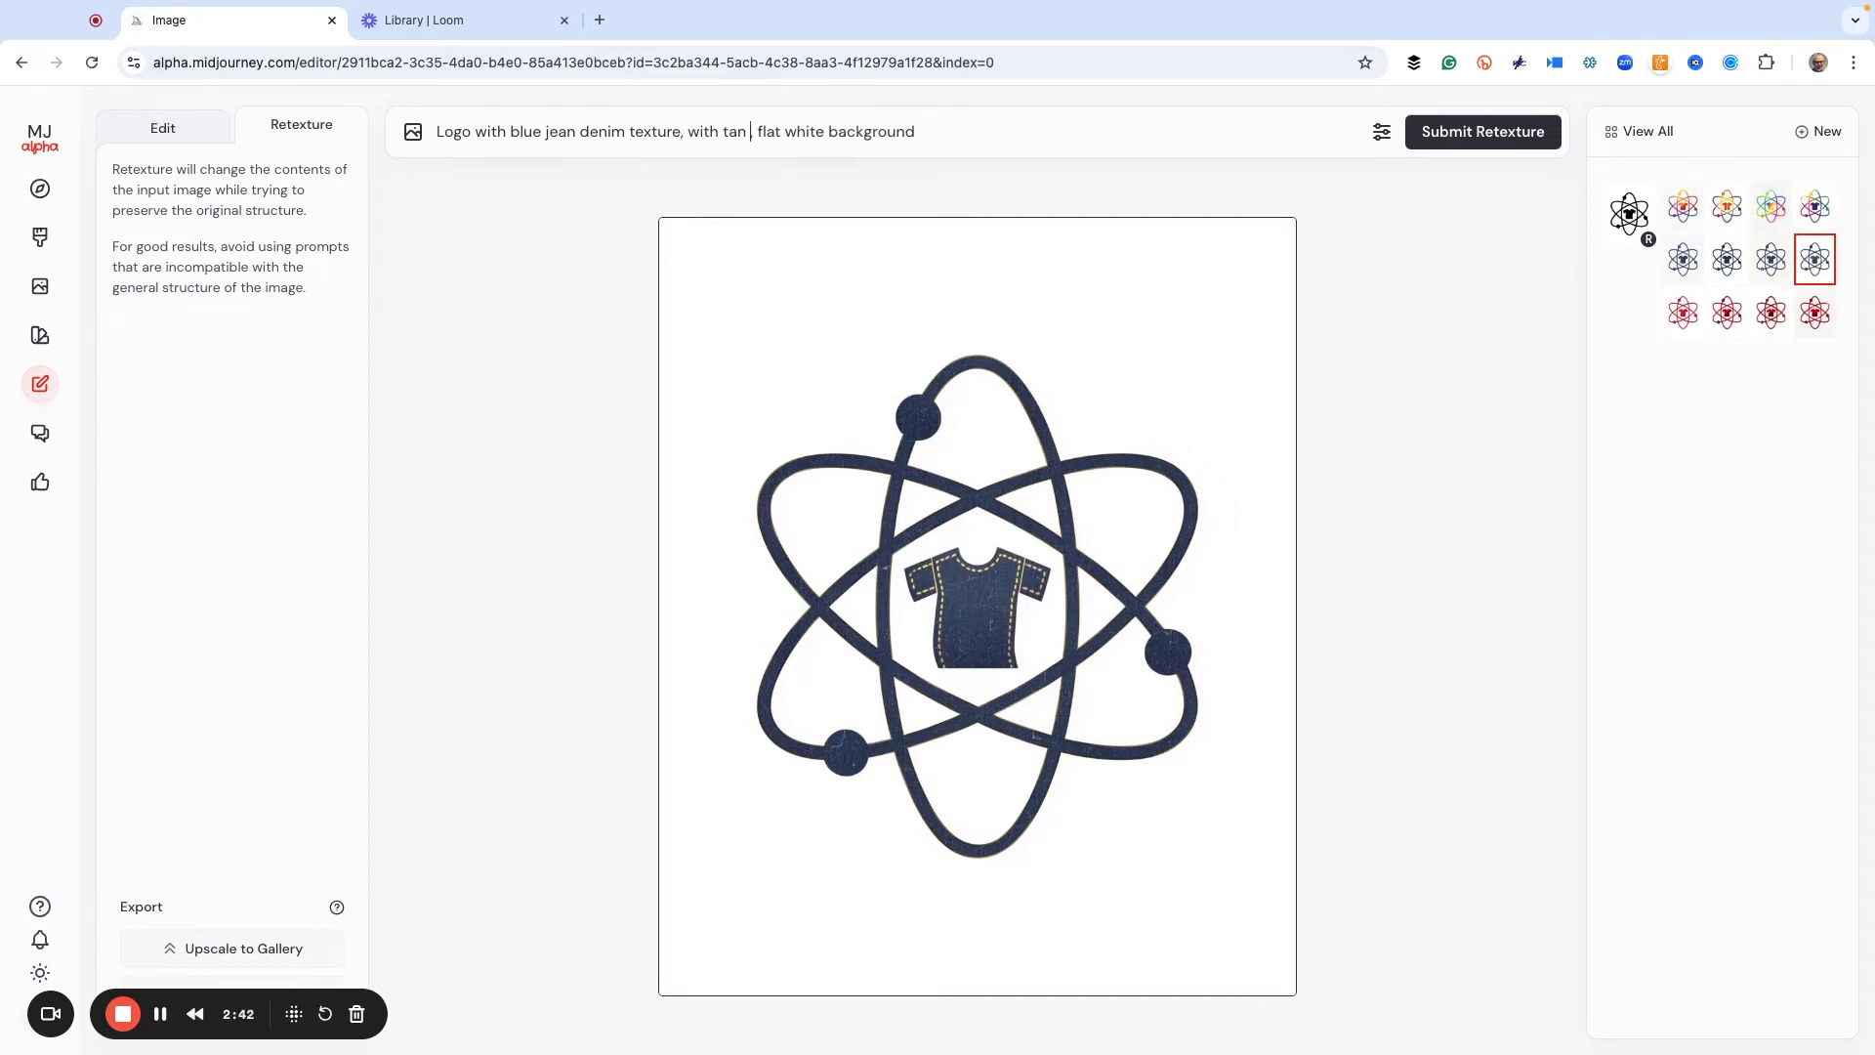
type("ching")
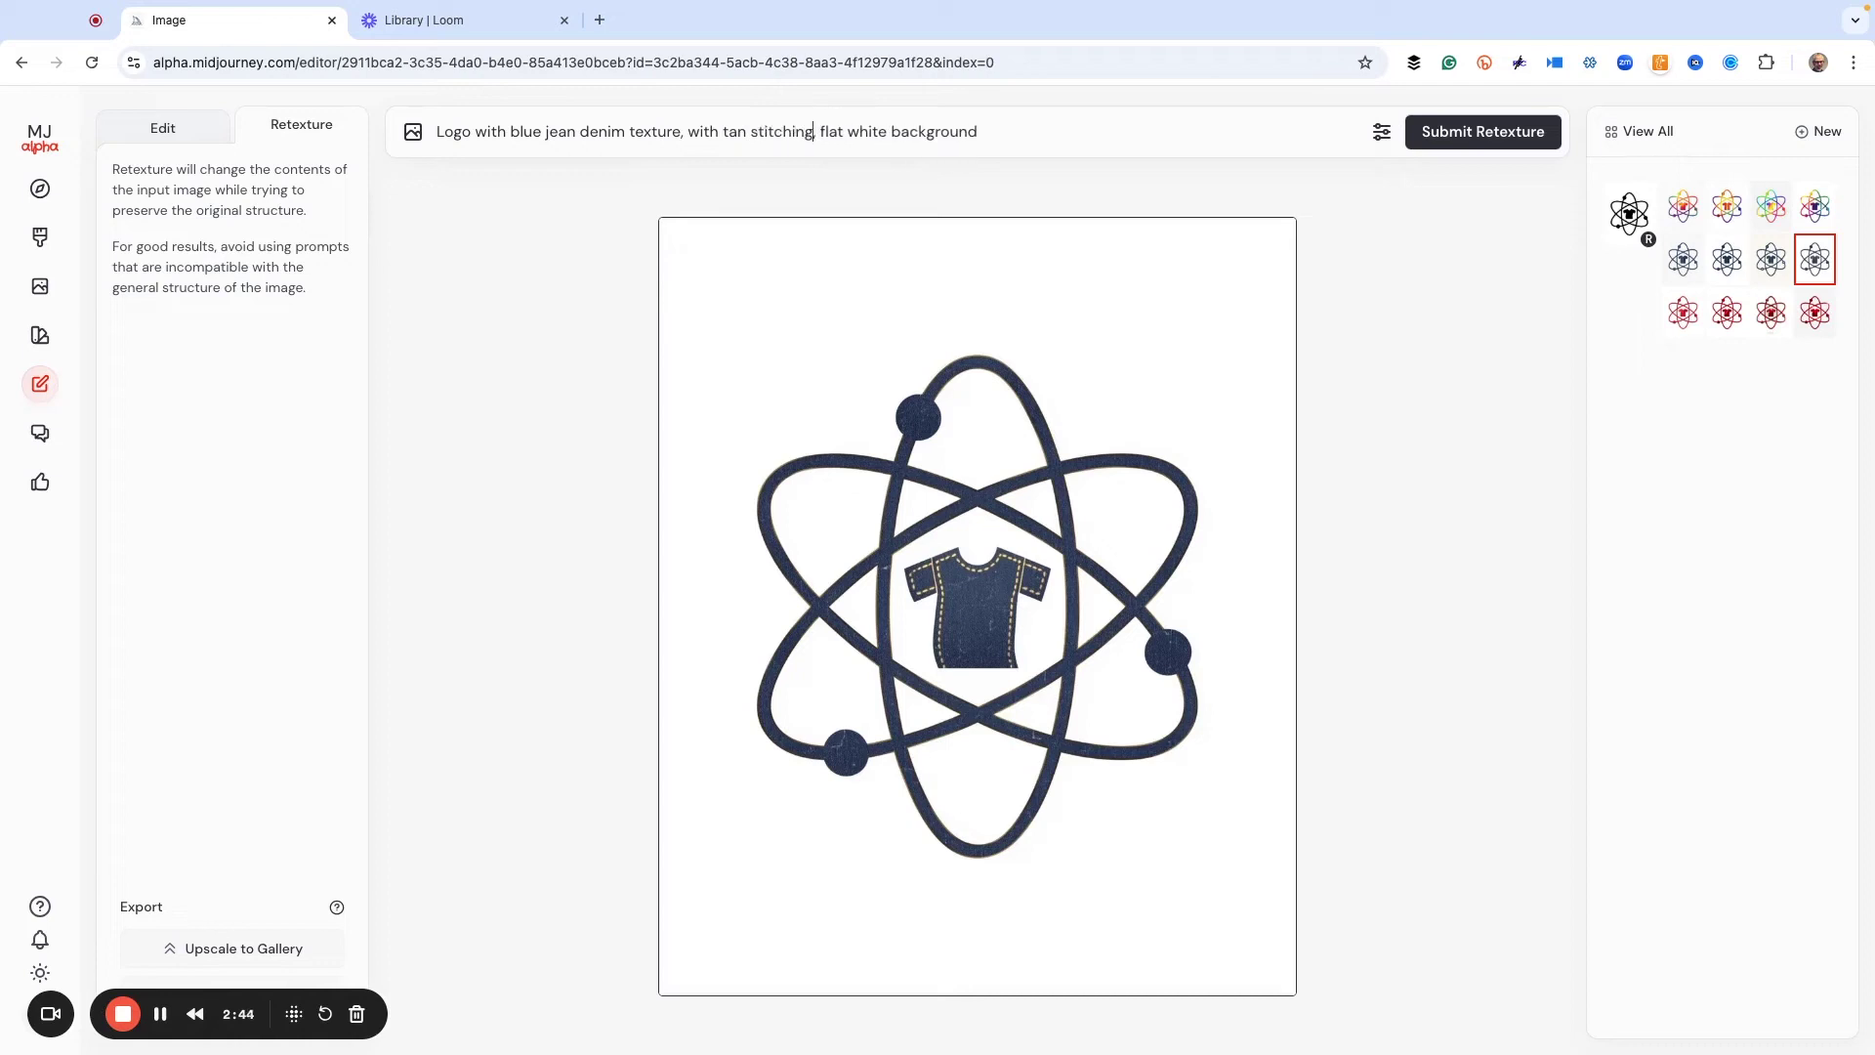
left_click(1020, 135)
key("Return")
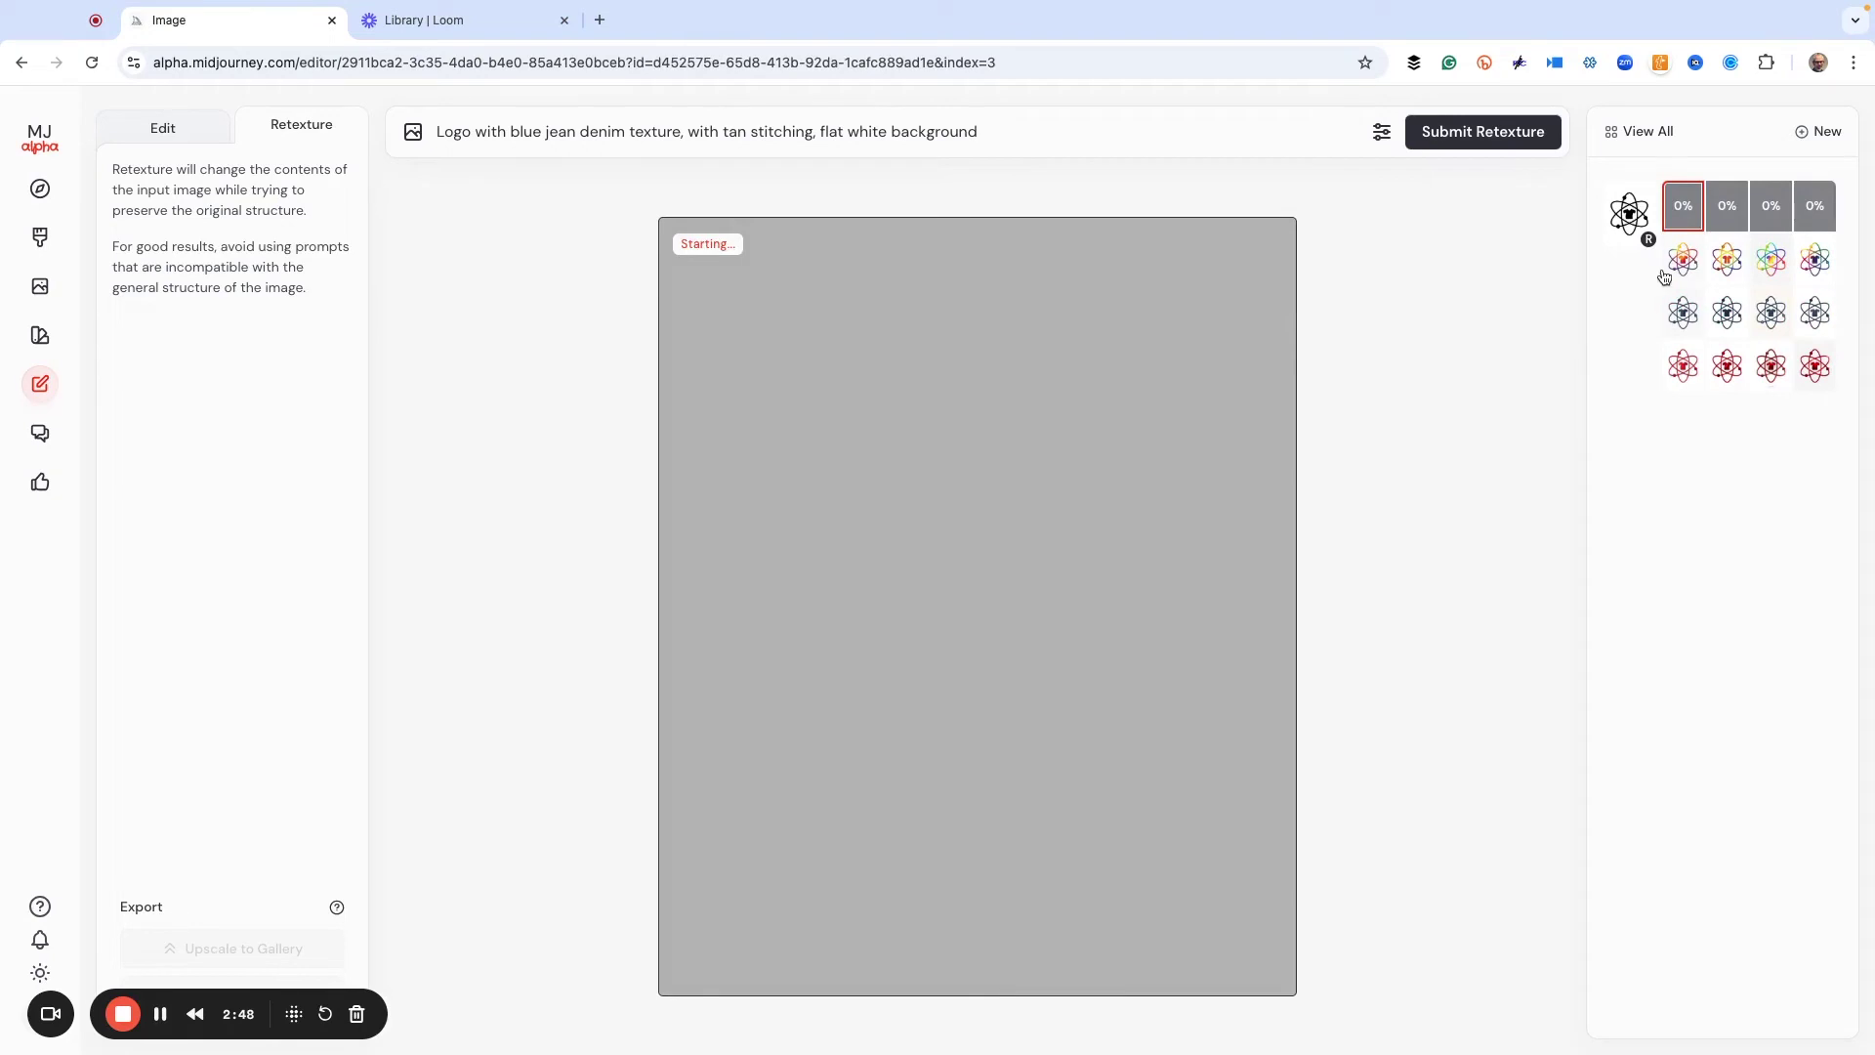
- Compare the four rainbow tie-dye variations, ending on the bright full-spectrum third one
left_click(1682, 265)
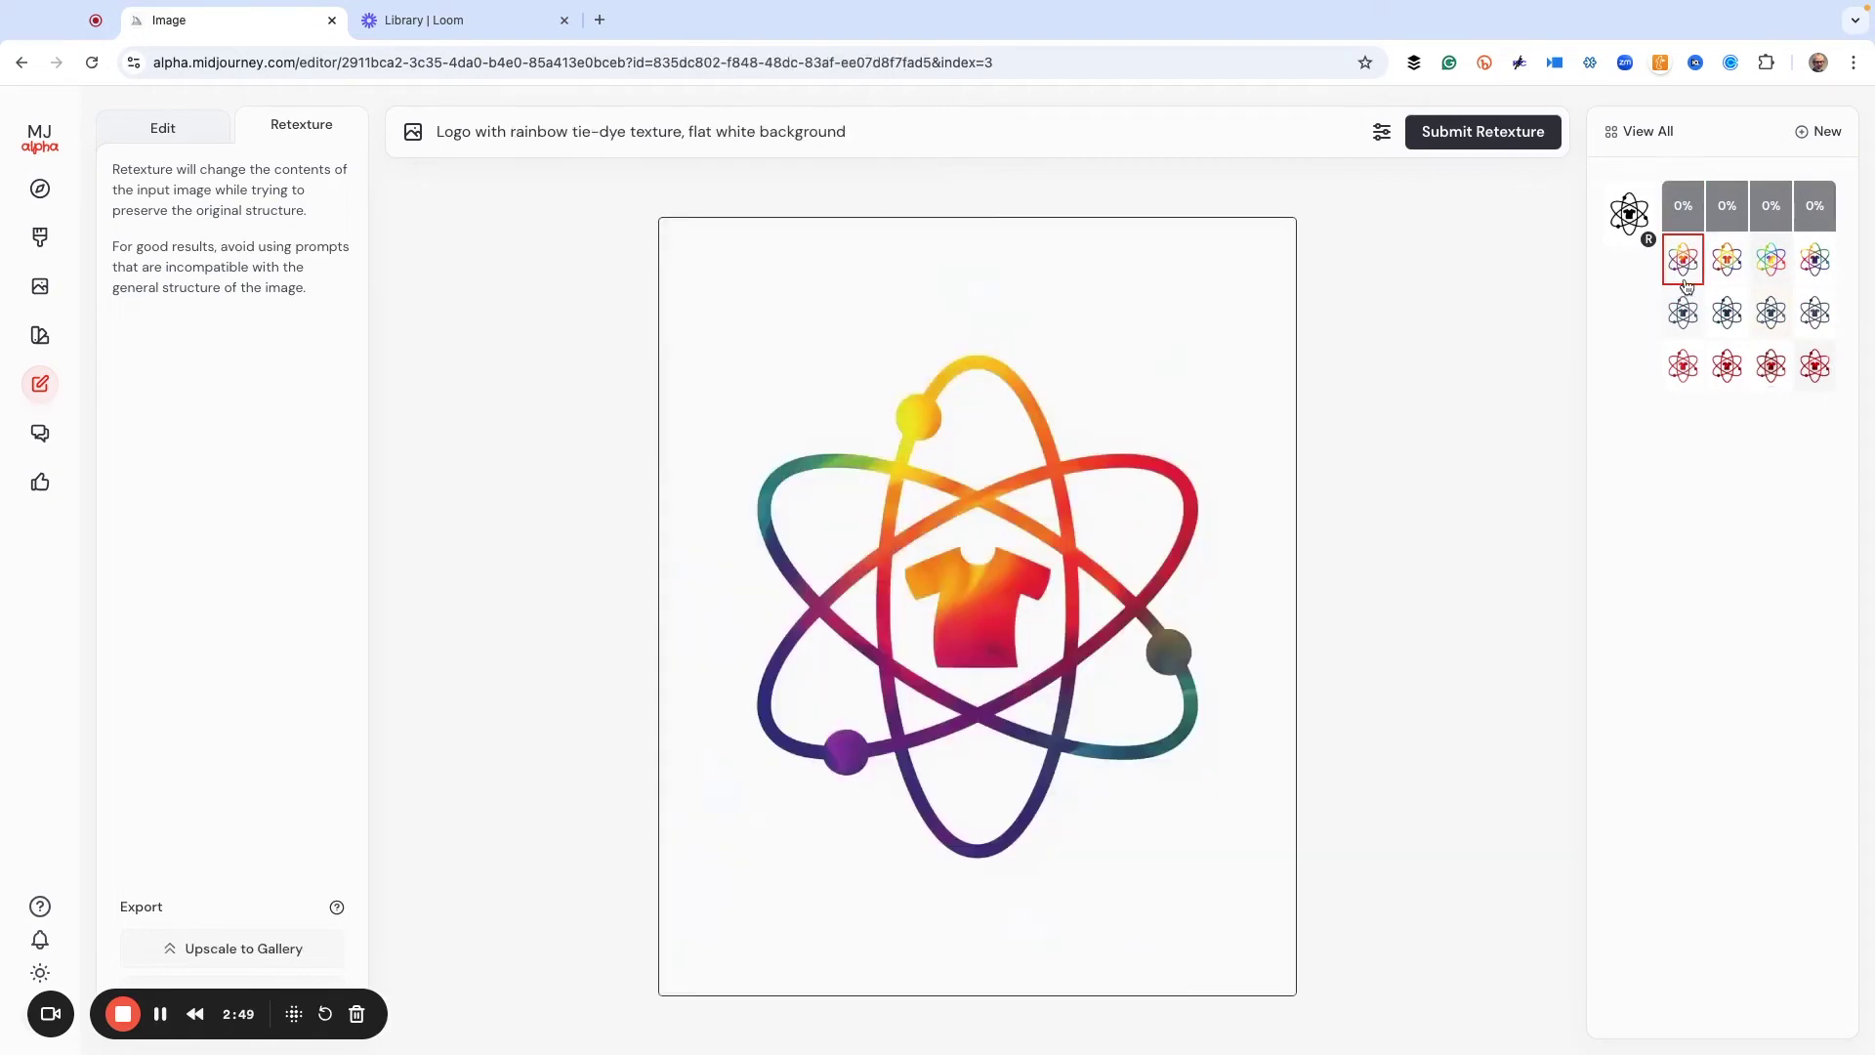
left_click(1738, 268)
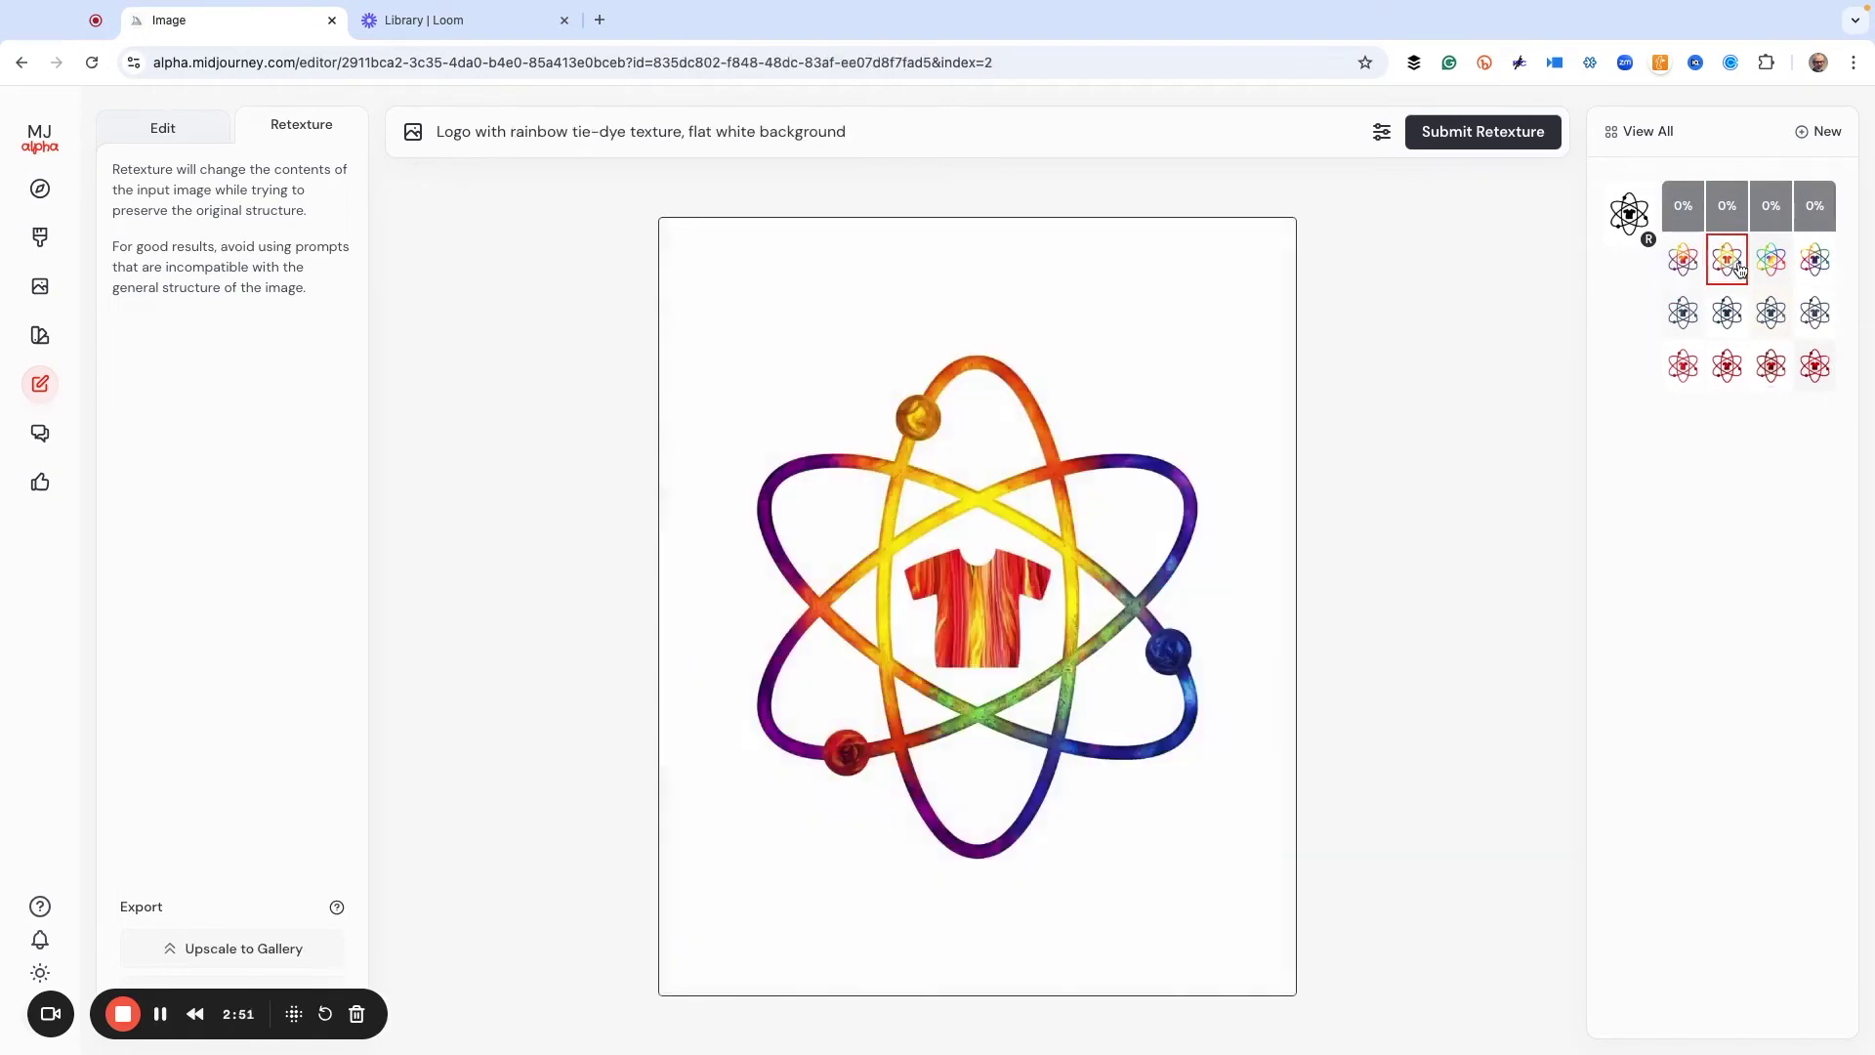
left_click(1814, 263)
left_click(1771, 266)
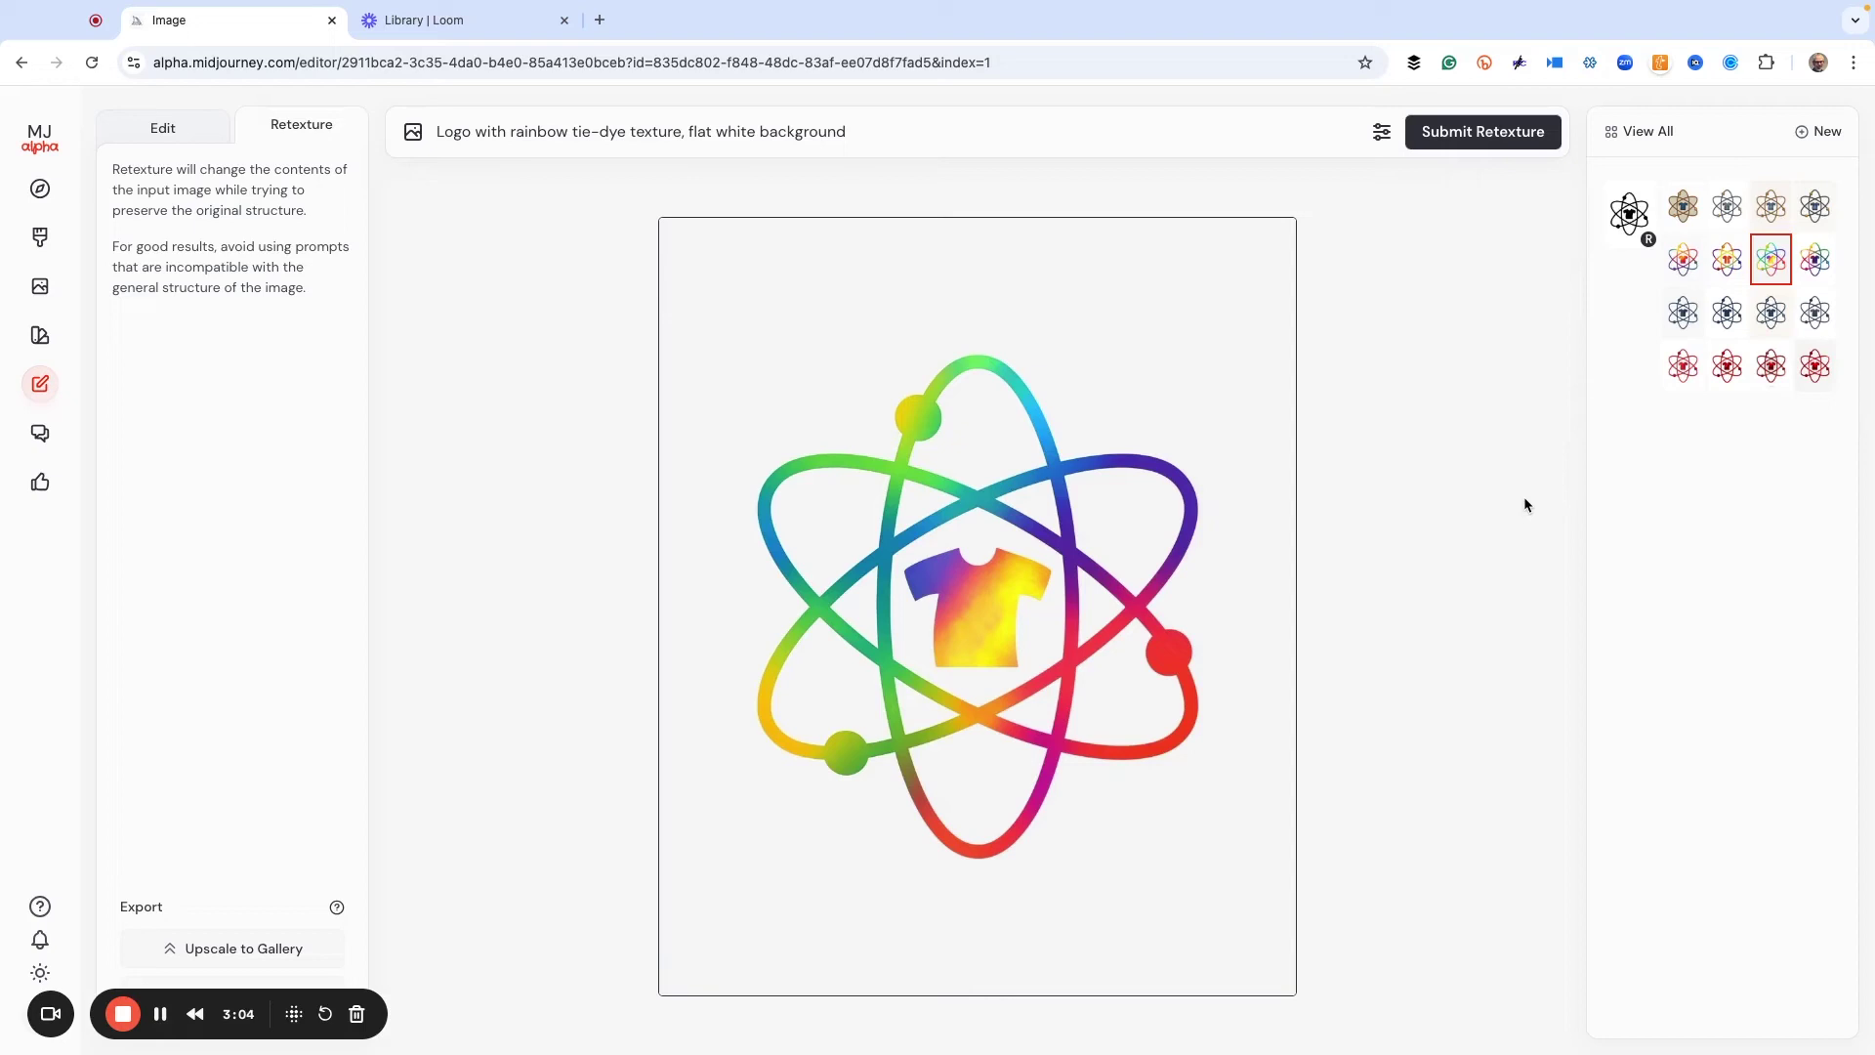
left_click(1676, 208)
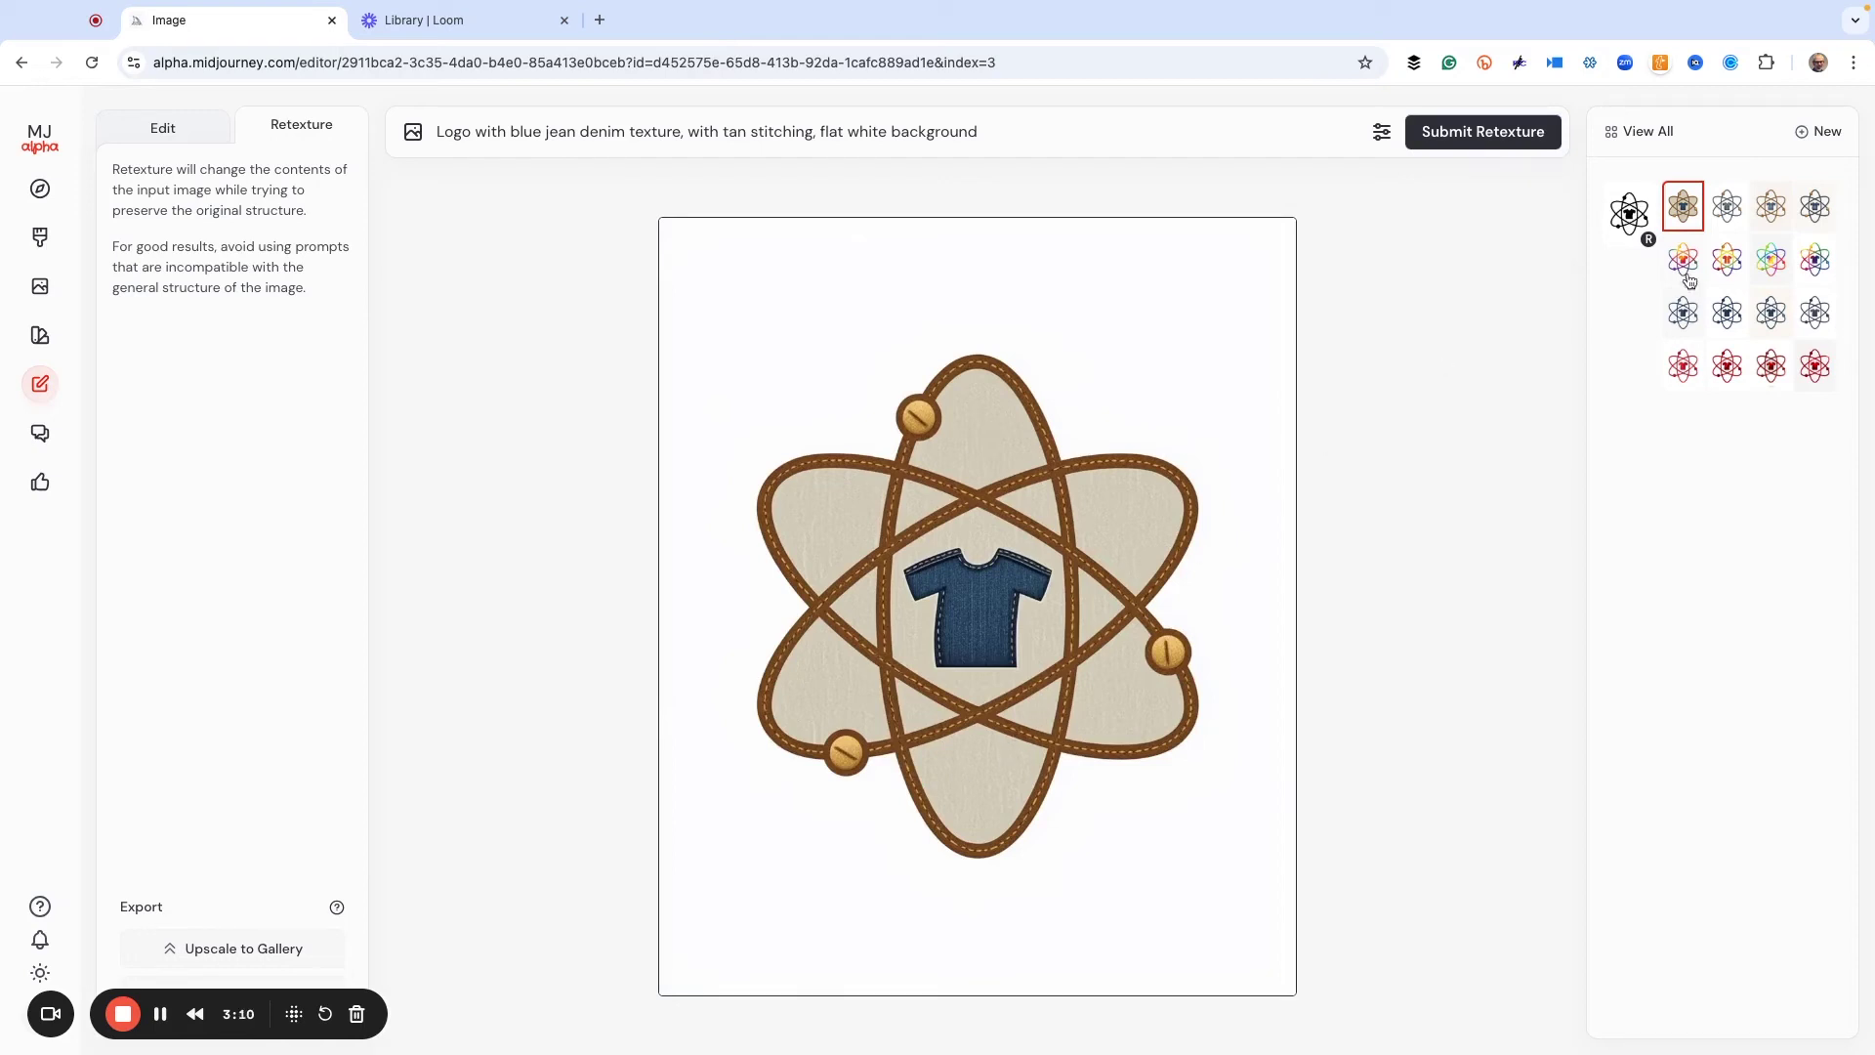
left_click(1730, 211)
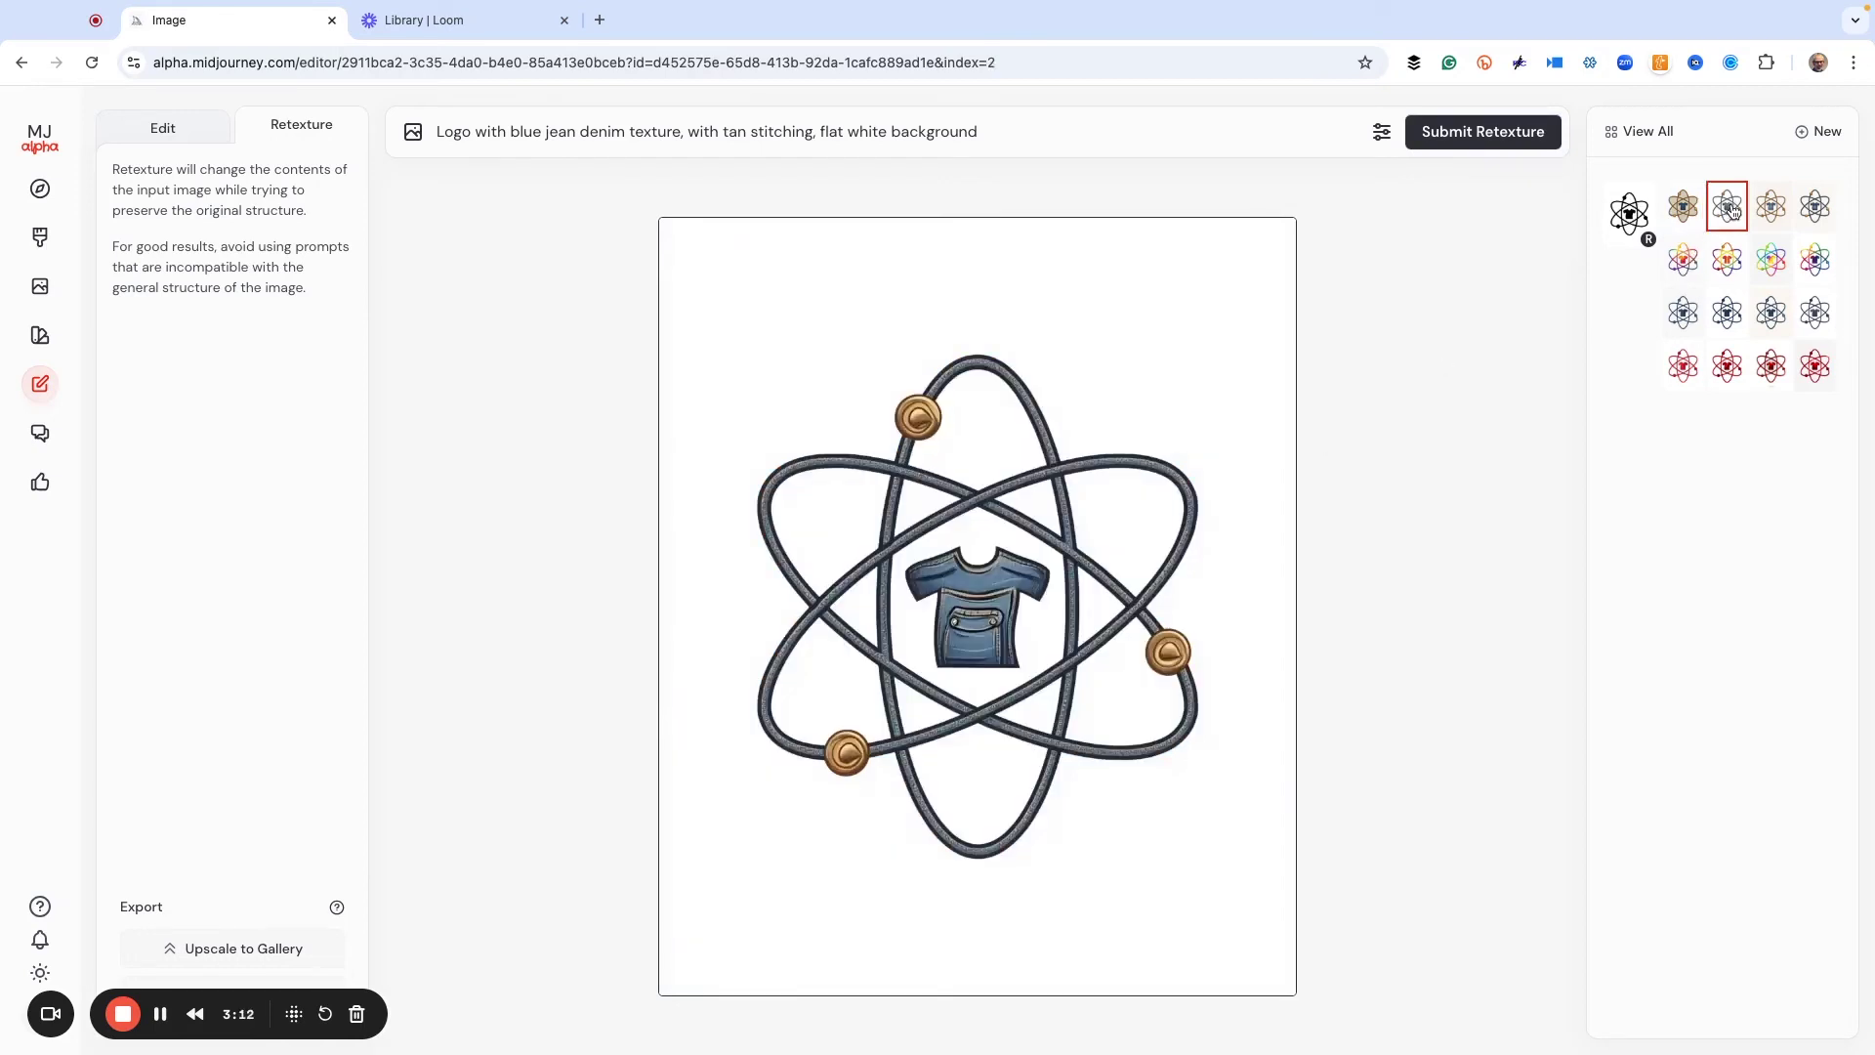
left_click(1783, 206)
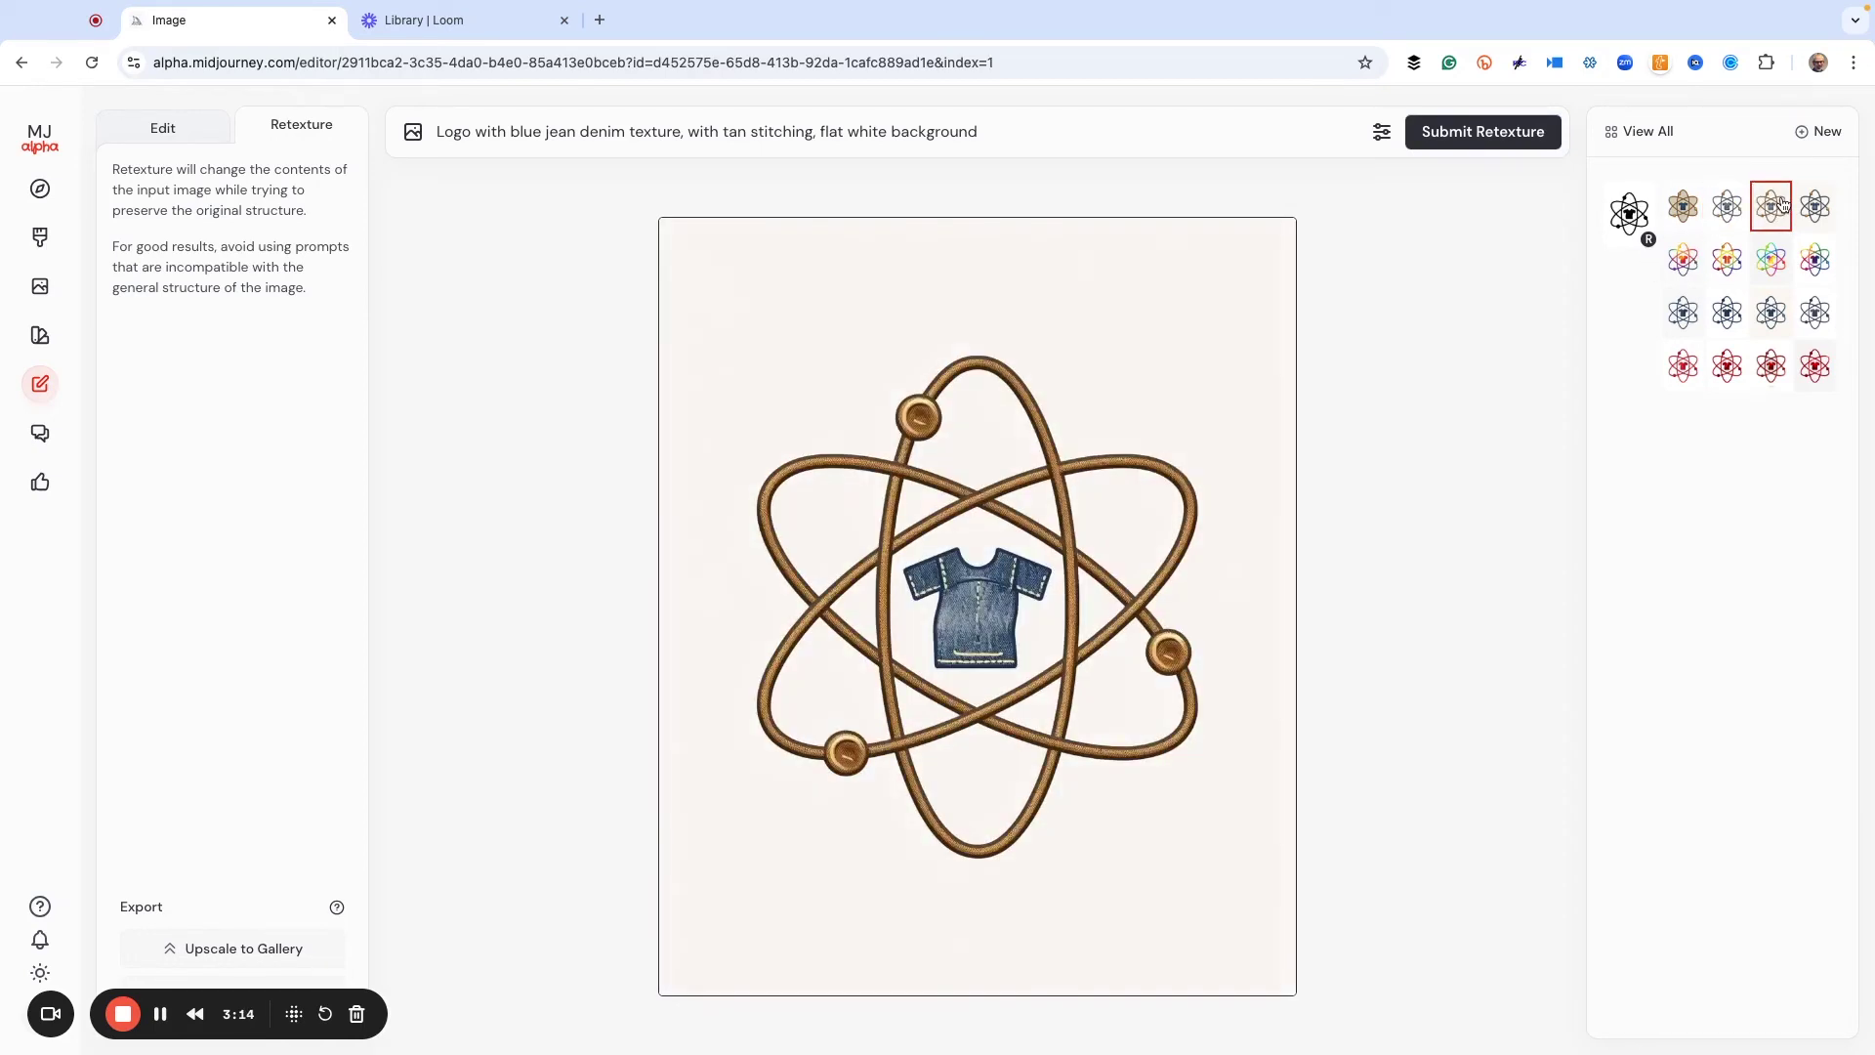
left_click(1814, 209)
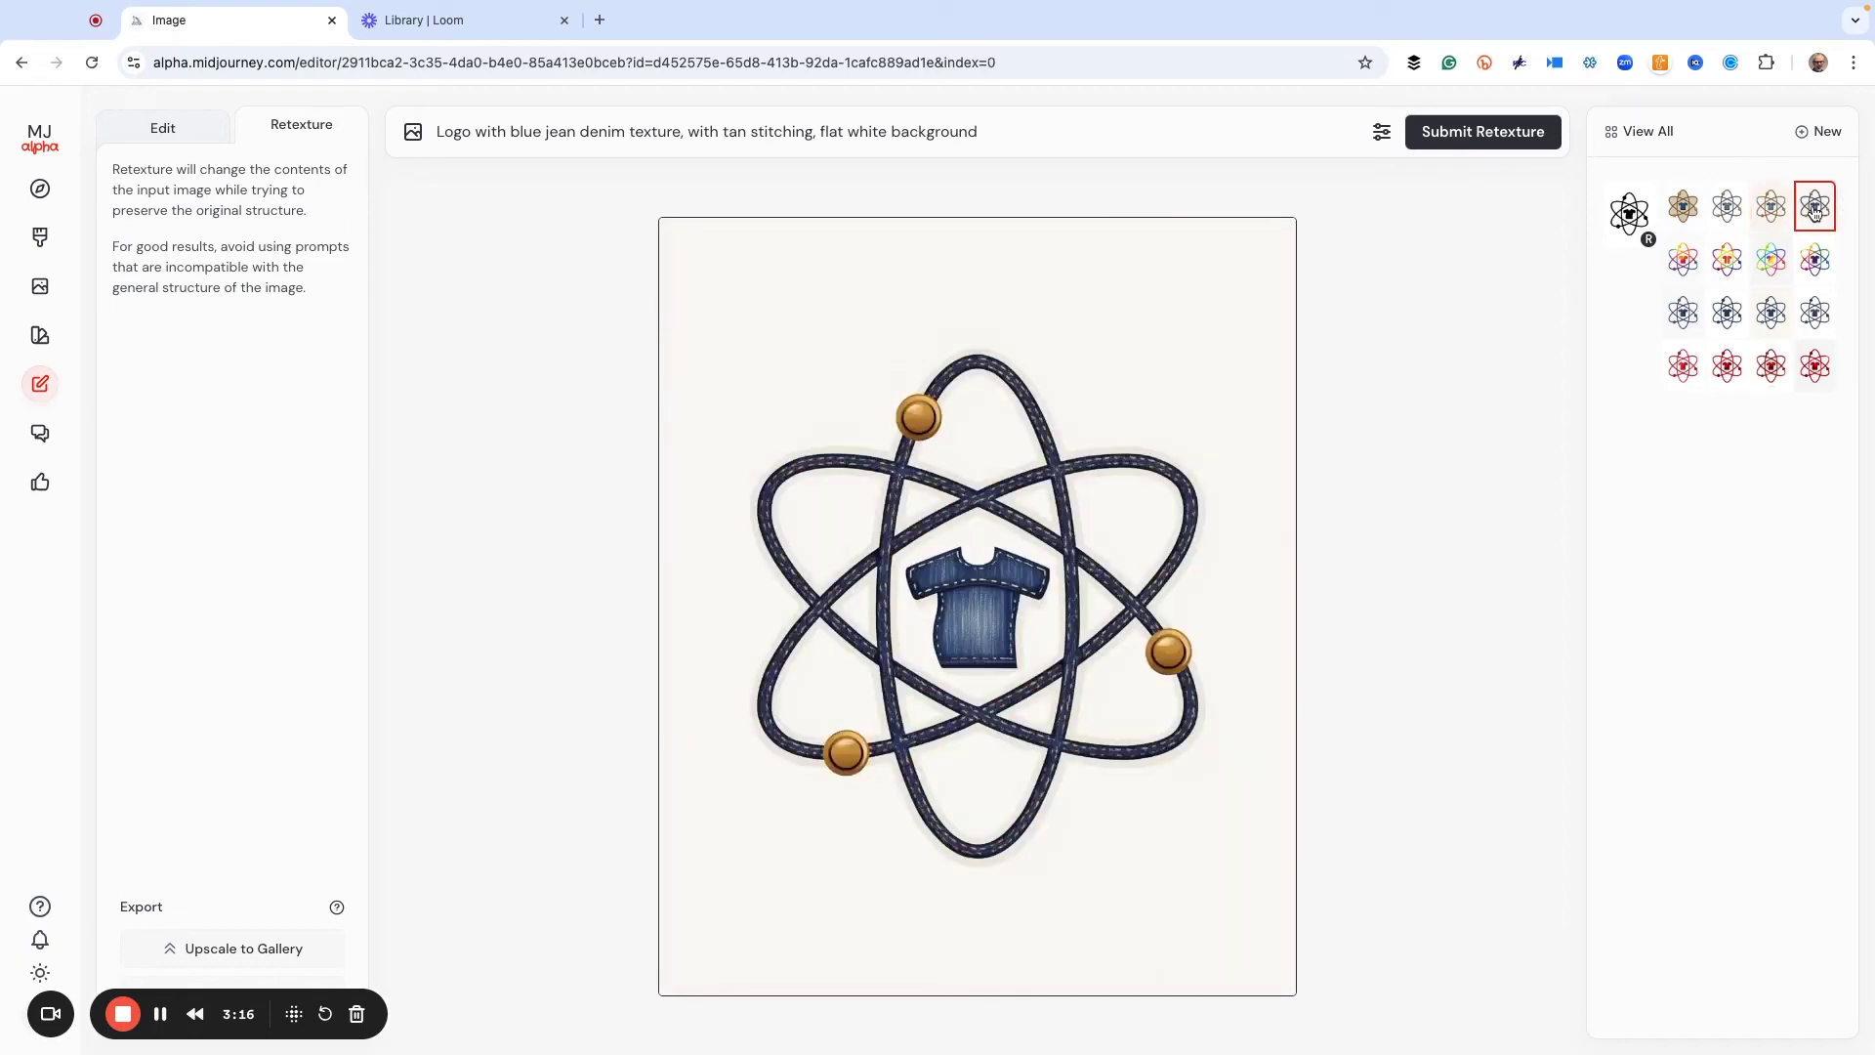
left_click(1679, 210)
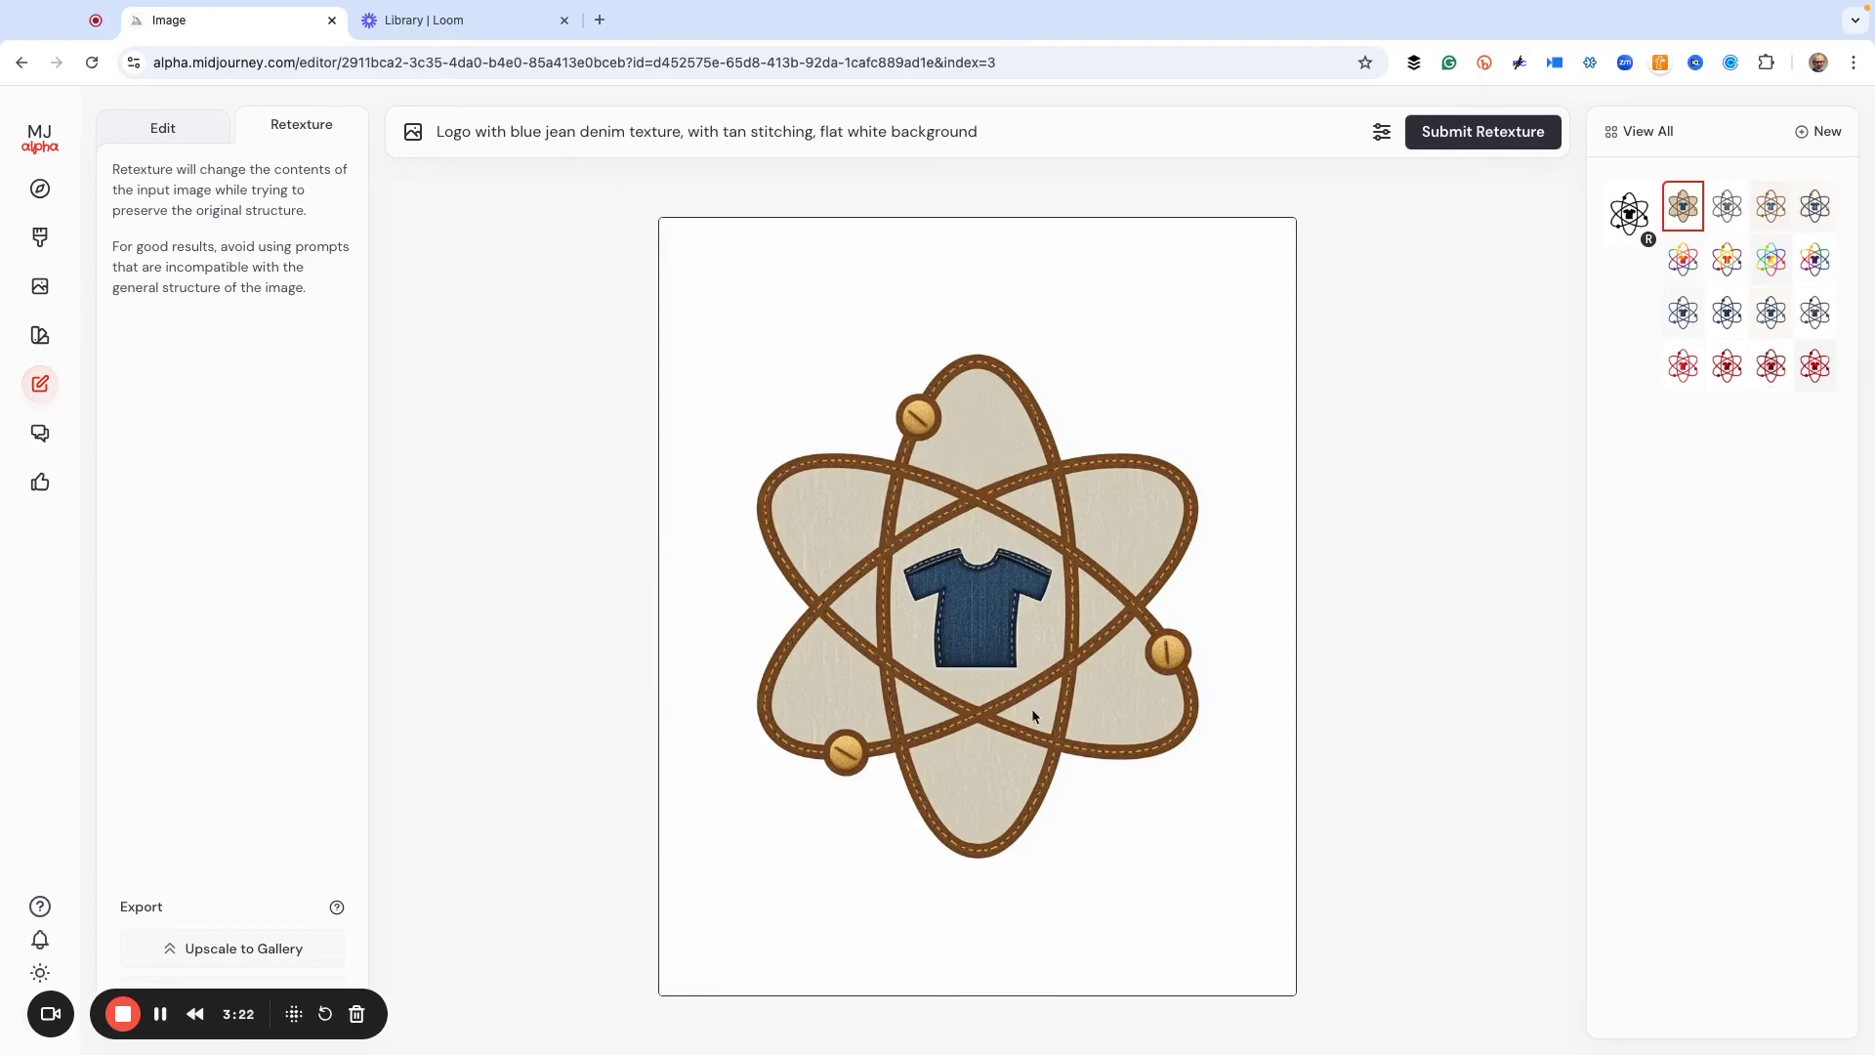
left_click(1770, 258)
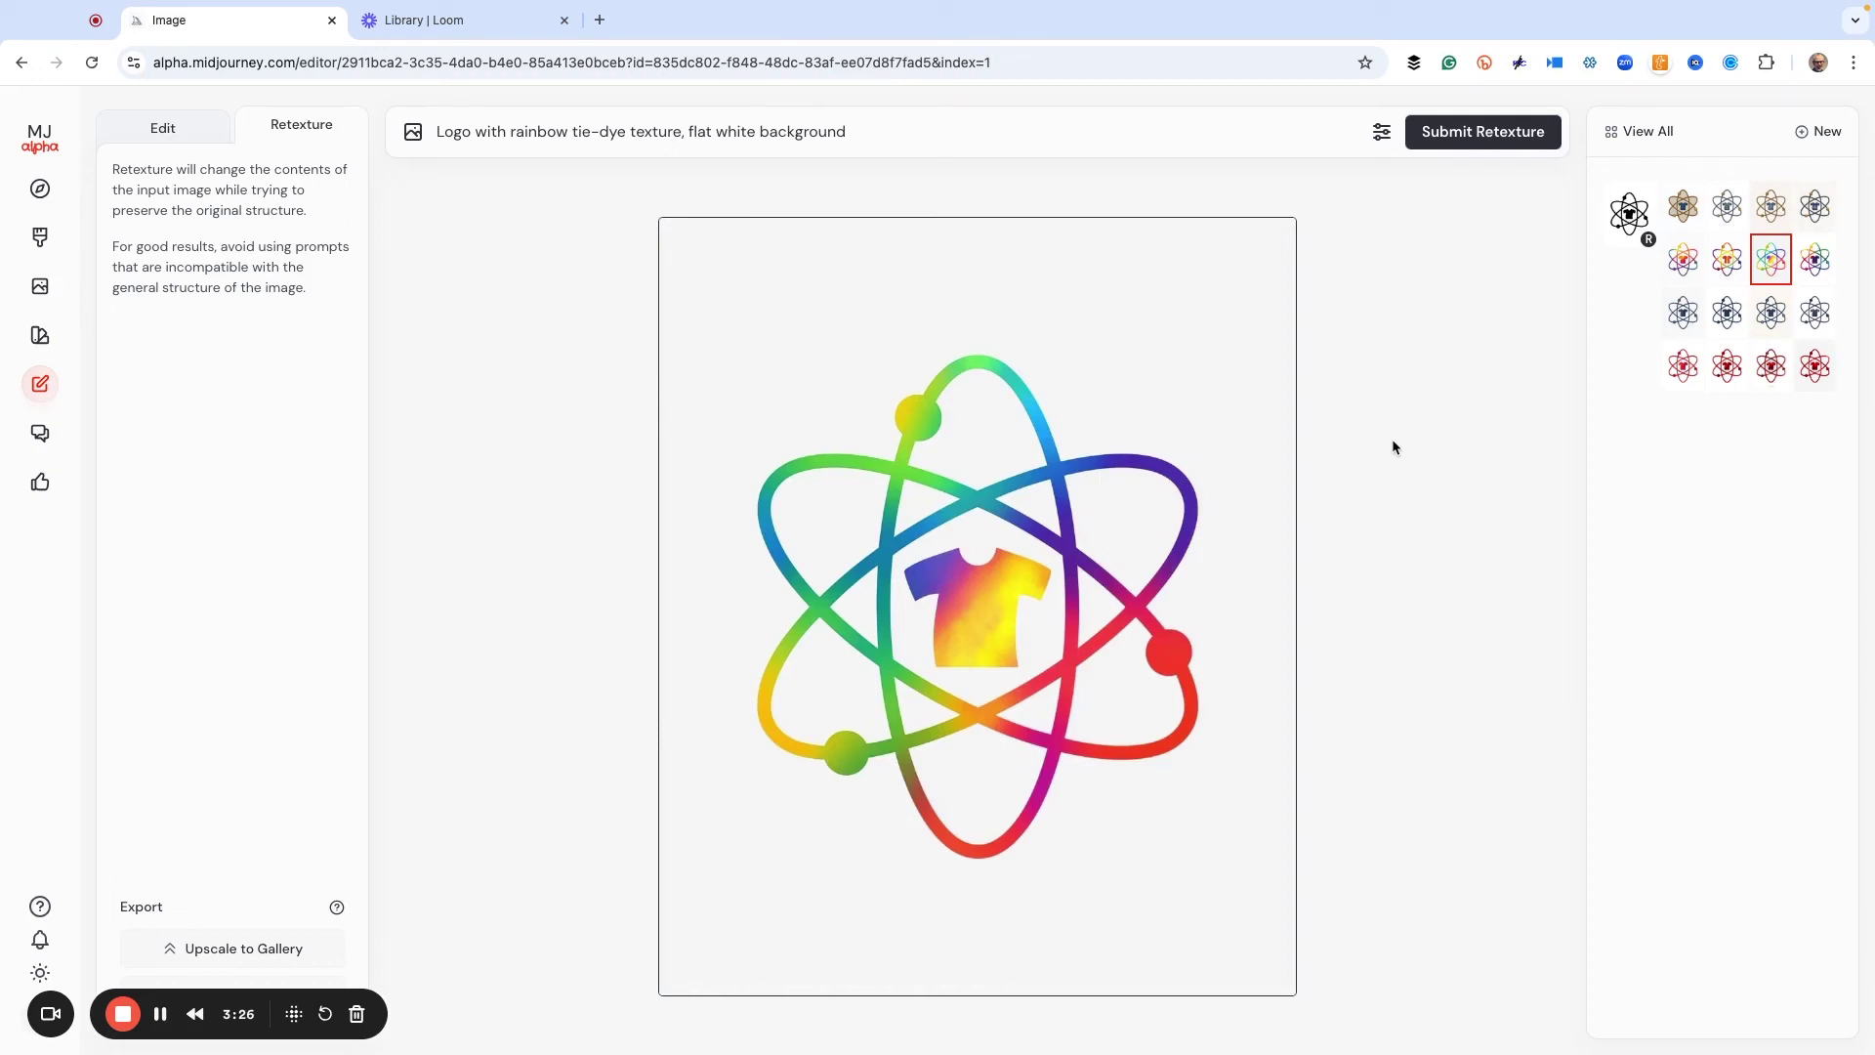